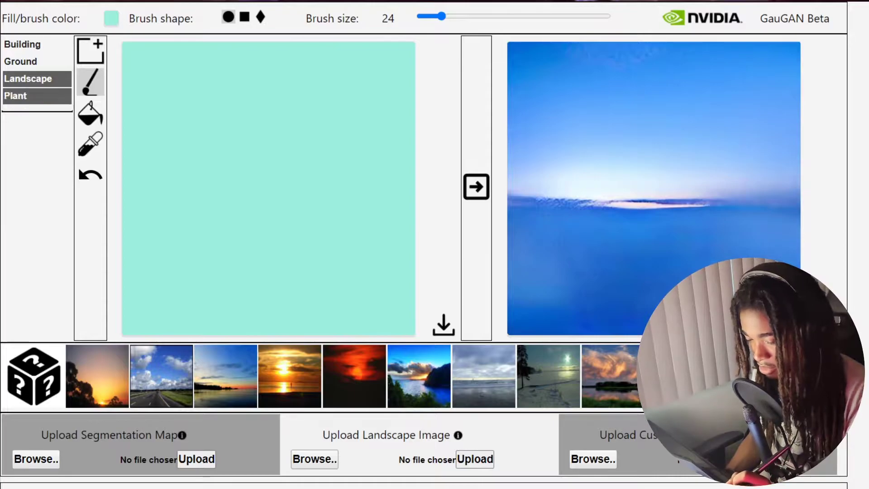
Step: Generate the image from the all-sky map, and fill a Sea area with a curved upper edge across the bottom of the canvas
click(478, 191)
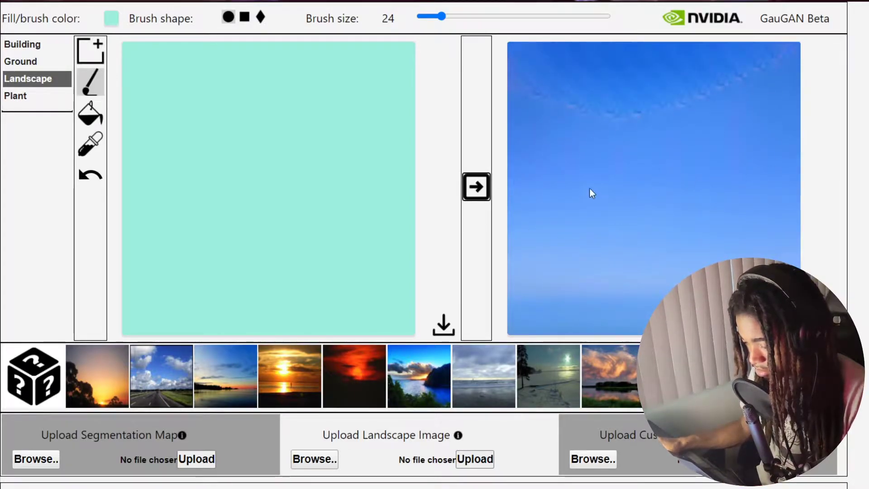
mouse_move(16, 244)
click(16, 229)
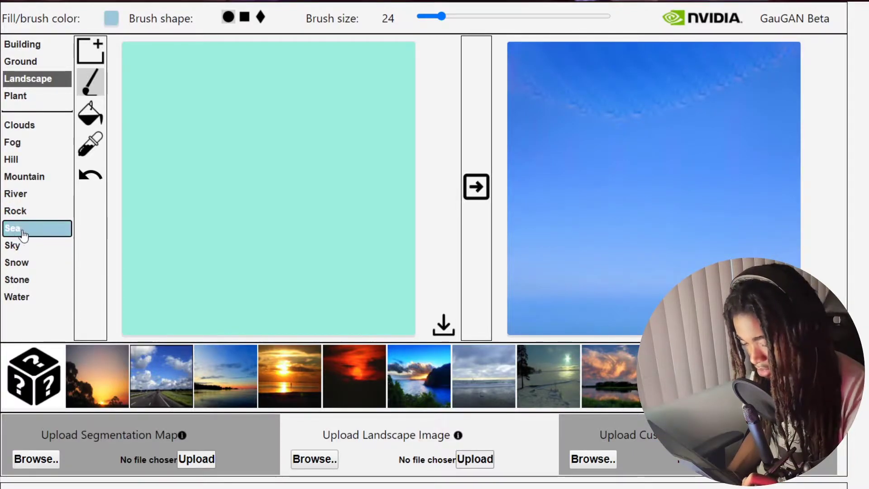
mouse_move(123, 250)
mouse_down()
mouse_move(156, 275)
mouse_move(264, 288)
mouse_move(414, 253)
mouse_up()
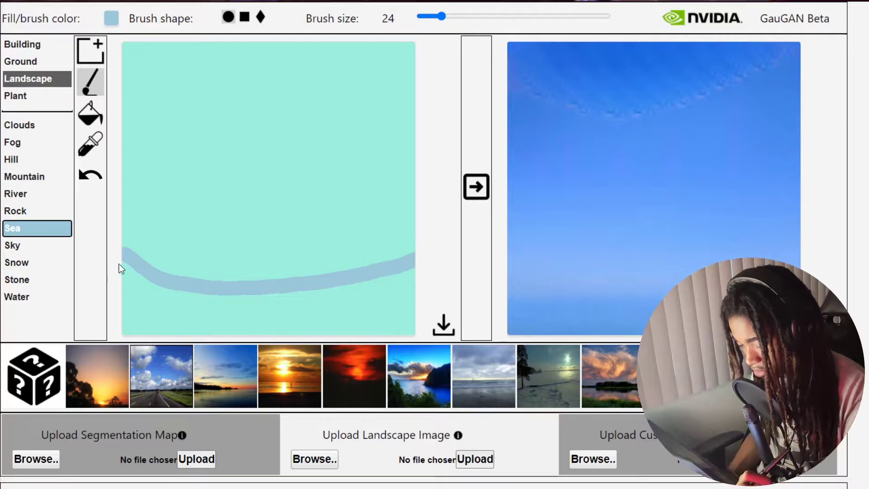
drag(123, 250, 118, 266)
click(90, 111)
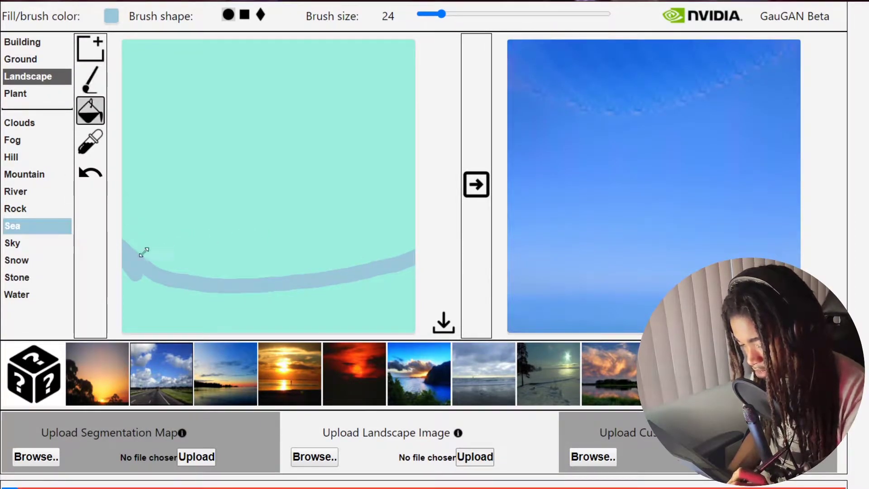
click(132, 310)
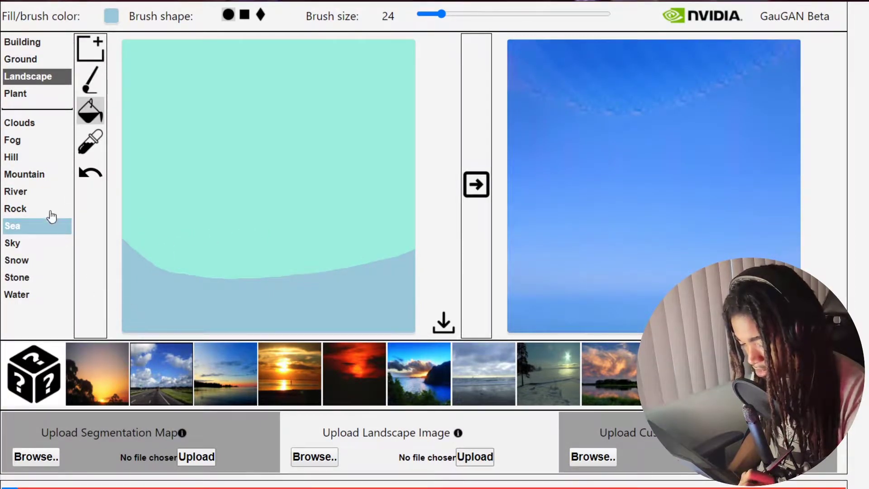
Step: Paint two rounded Clouds patches in the upper sky with the brush and generate the image
click(22, 126)
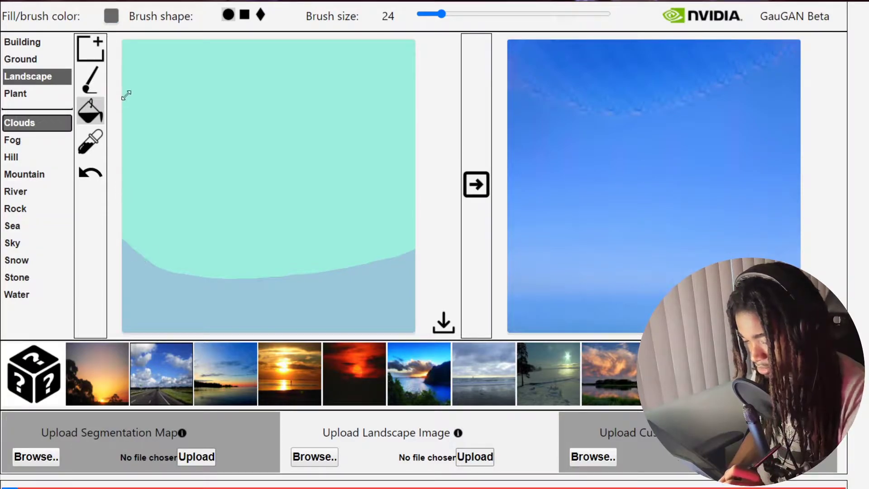
click(92, 90)
mouse_move(141, 92)
mouse_down()
mouse_move(254, 84)
mouse_move(181, 56)
mouse_move(132, 93)
mouse_move(192, 74)
mouse_move(150, 86)
mouse_up()
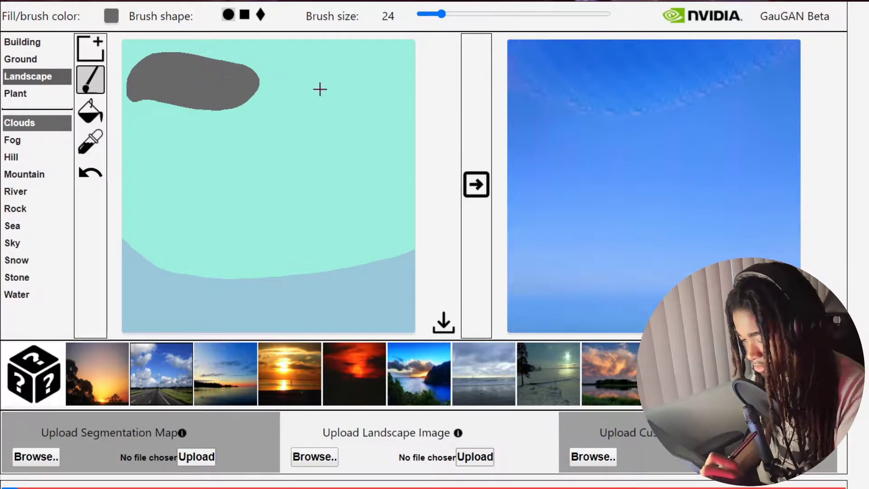
mouse_move(338, 92)
mouse_down()
mouse_move(388, 93)
mouse_move(320, 76)
mouse_move(347, 93)
mouse_up()
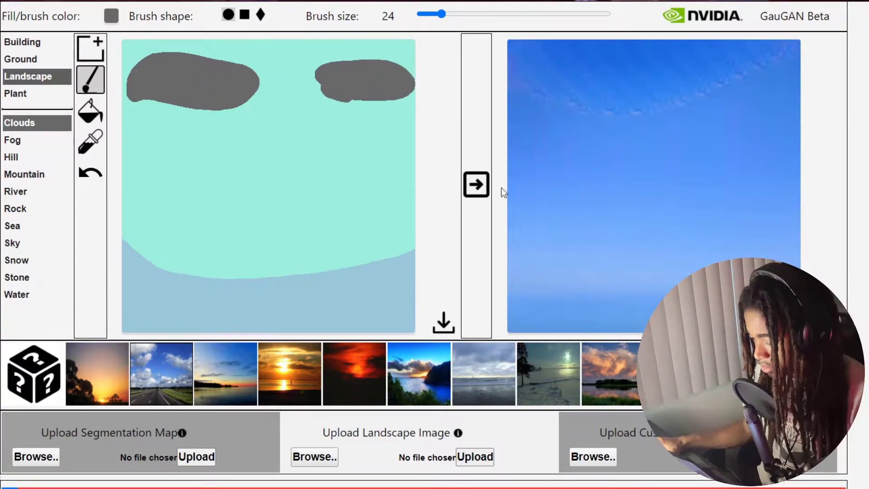
click(477, 186)
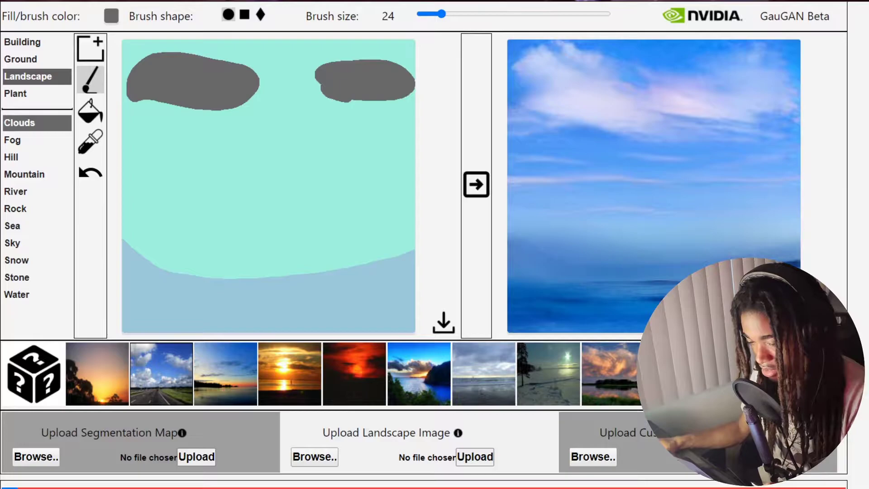
Step: Reset the map and paint a Tree trunk and rounded crown near the canvas's left edge, generating the image after each part
key(F5)
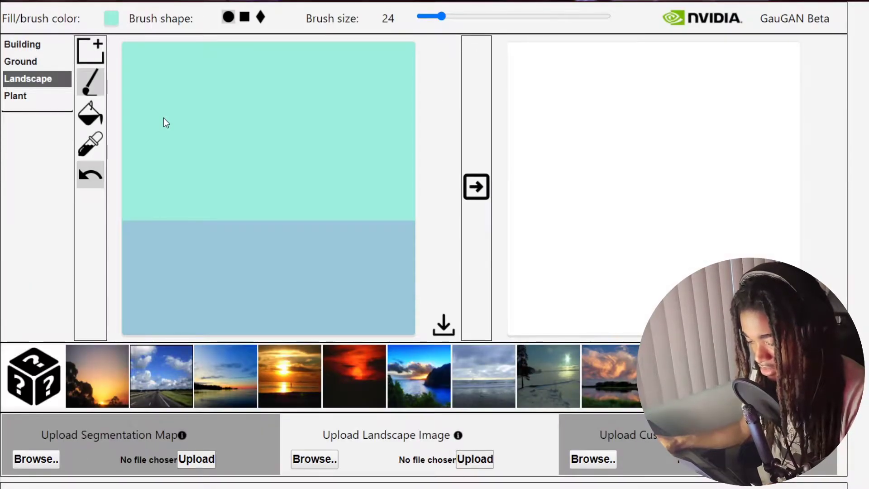
click(42, 89)
click(10, 195)
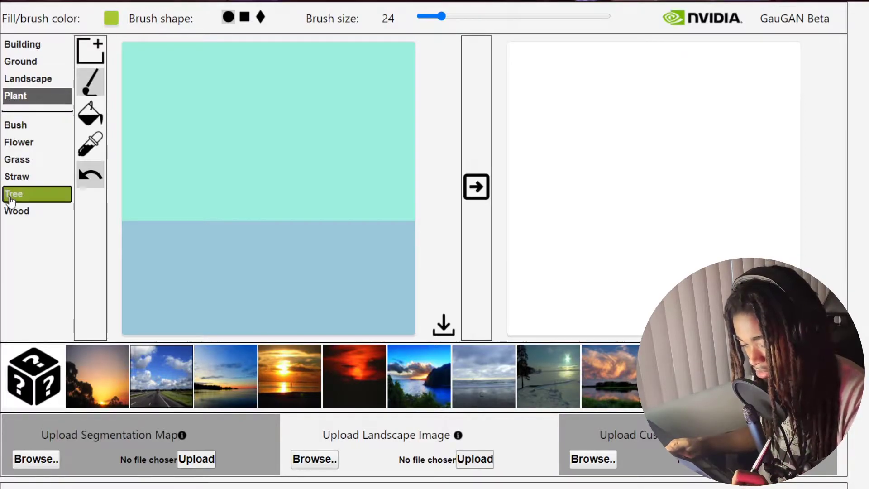
mouse_move(167, 253)
mouse_down()
mouse_move(140, 166)
mouse_move(140, 231)
mouse_move(152, 264)
mouse_up()
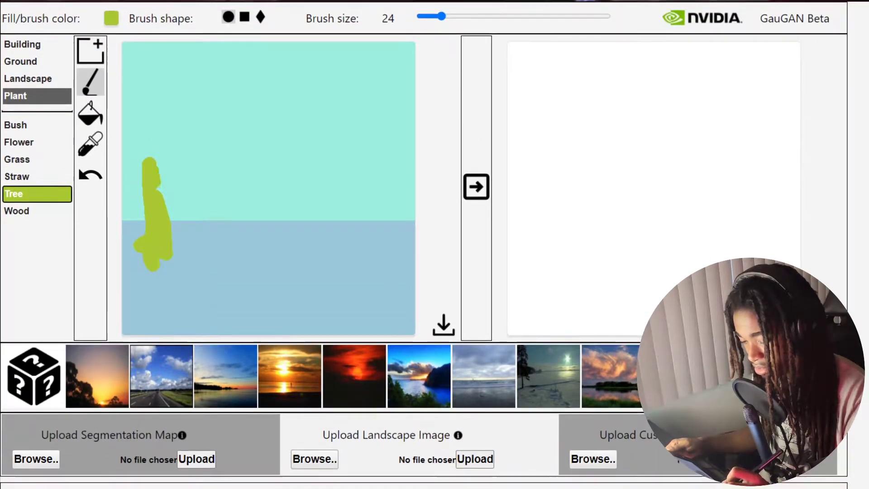
drag(154, 165, 159, 172)
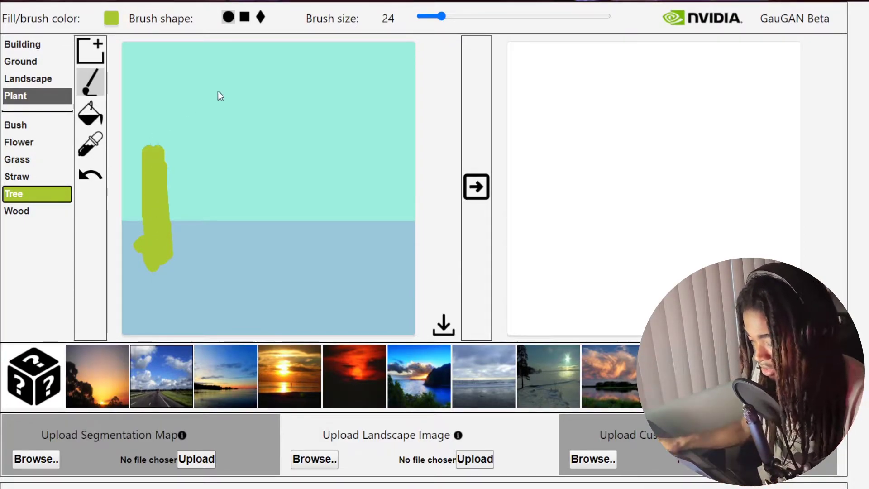
click(477, 187)
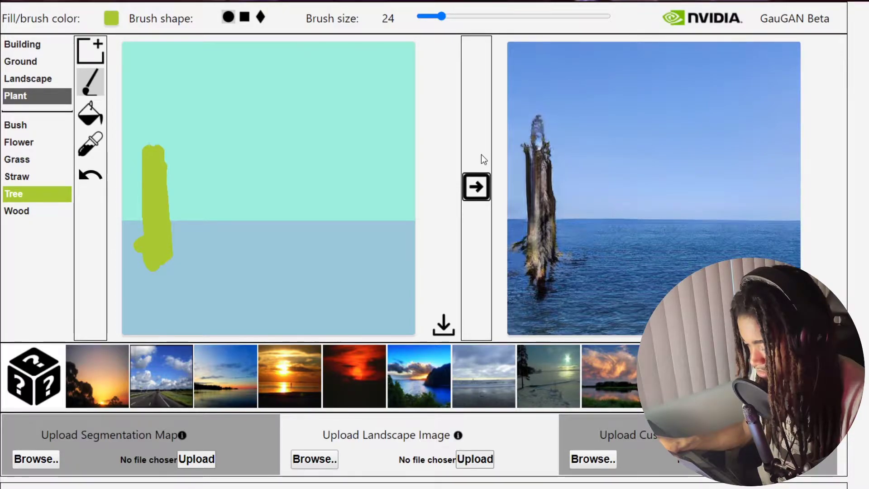
mouse_move(151, 148)
mouse_down()
mouse_move(158, 121)
mouse_move(181, 135)
mouse_move(141, 157)
mouse_move(130, 132)
mouse_up()
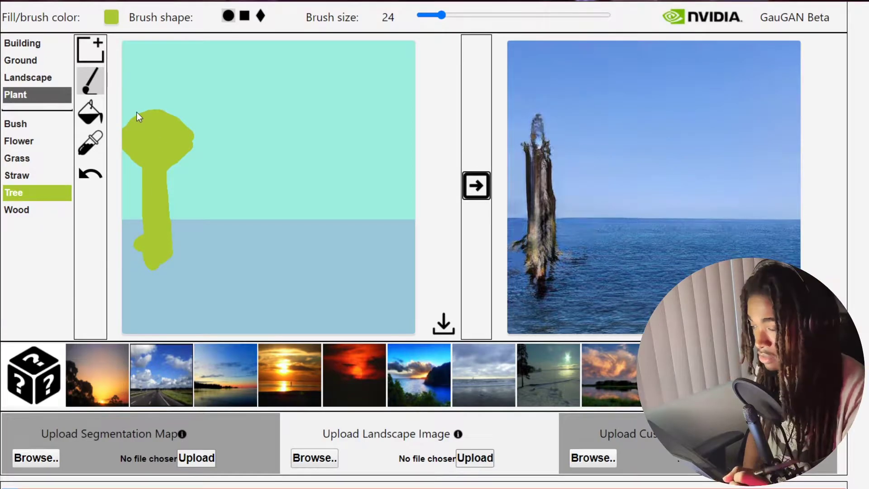
click(481, 190)
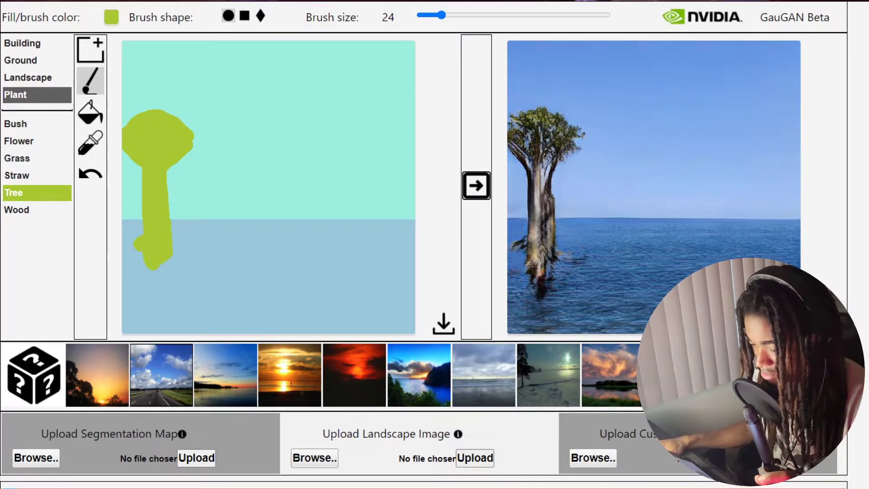
Step: Outline a gently curved Snow ground across the lower third of the all-sky map and fill the area below it
click(18, 83)
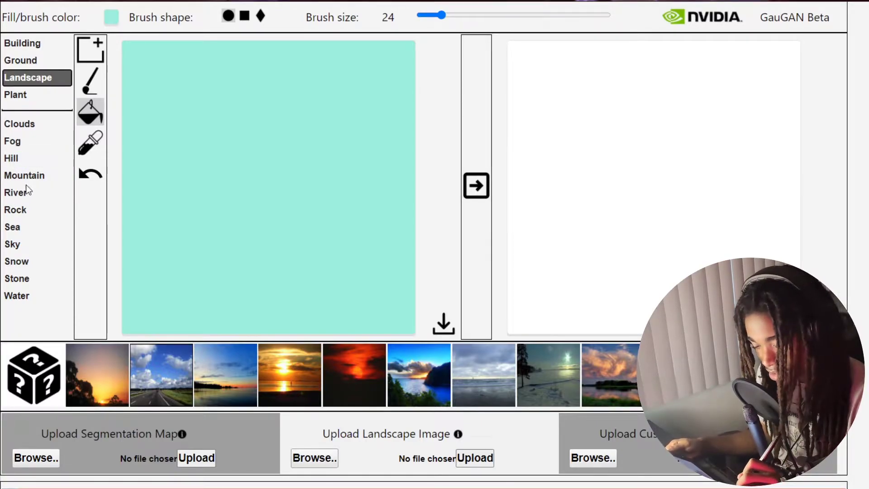
click(24, 258)
click(92, 93)
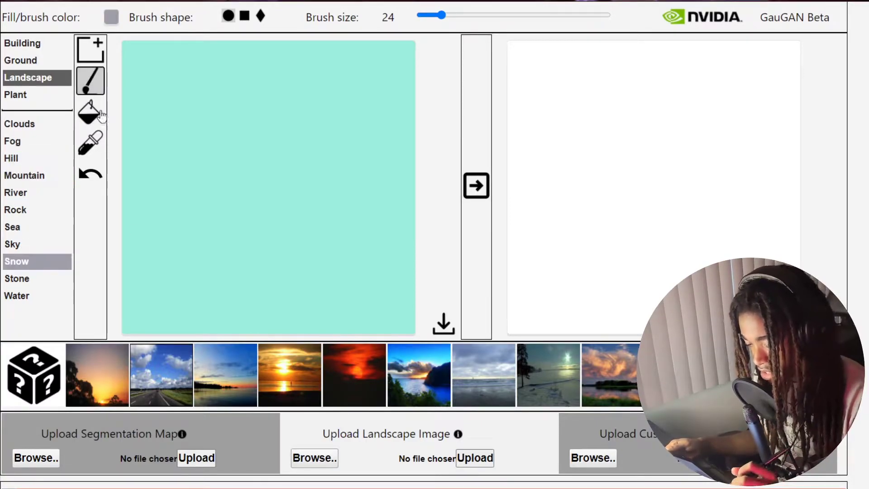
mouse_move(128, 249)
mouse_down()
mouse_move(281, 231)
mouse_move(414, 253)
mouse_up()
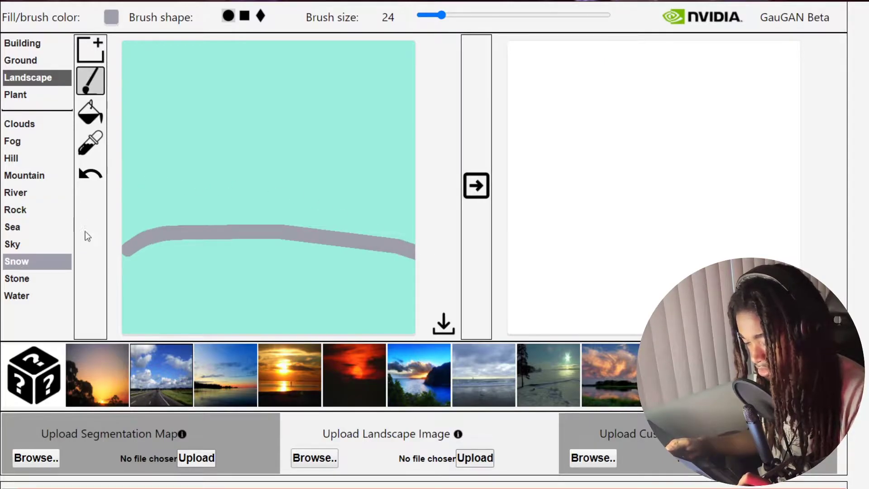
click(90, 113)
click(155, 247)
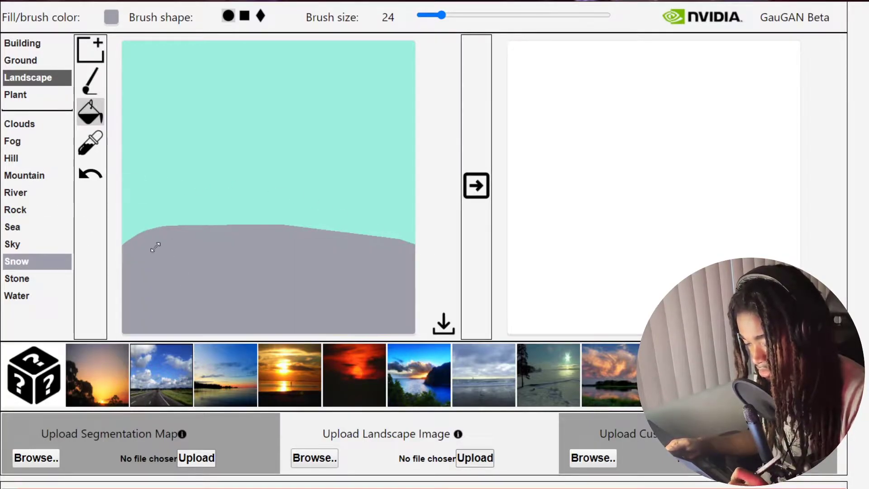
Step: Outline a Mountain slope rising from the snow to the canvas's right edge and fill it
click(24, 175)
click(90, 81)
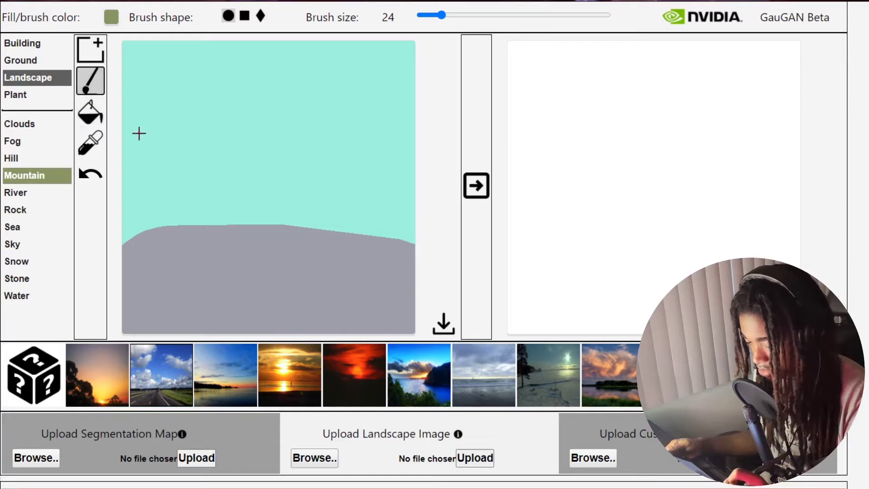
mouse_move(343, 233)
mouse_down()
mouse_move(360, 224)
mouse_move(412, 130)
mouse_move(409, 145)
mouse_up()
click(90, 113)
click(392, 199)
Step: Enlarge the mountain with a steeper slope reaching the canvas's upper edge and fill the added area
click(91, 82)
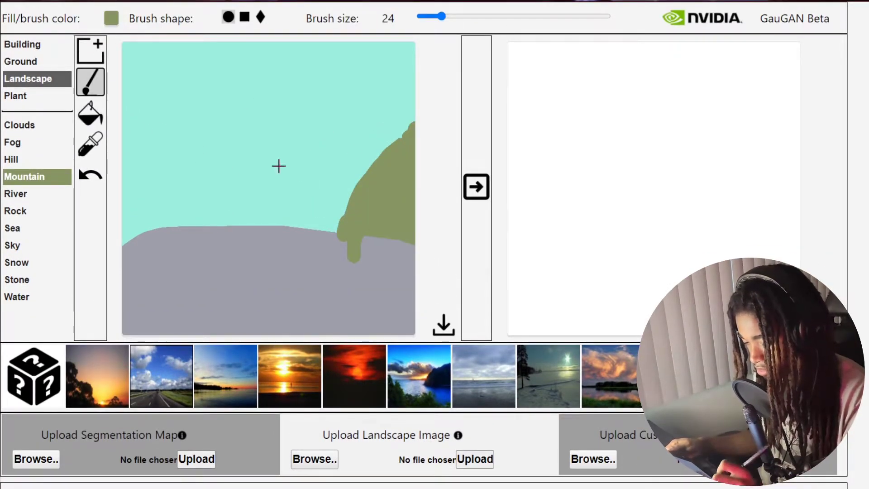
scroll(272, 136, down, 1)
mouse_move(295, 224)
mouse_down()
mouse_move(341, 37)
mouse_move(310, 127)
mouse_move(400, 40)
mouse_up()
click(90, 106)
click(362, 108)
Step: Paint Snow over the mountain's upper slope and generate the image
click(16, 255)
click(90, 75)
drag(351, 51, 371, 45)
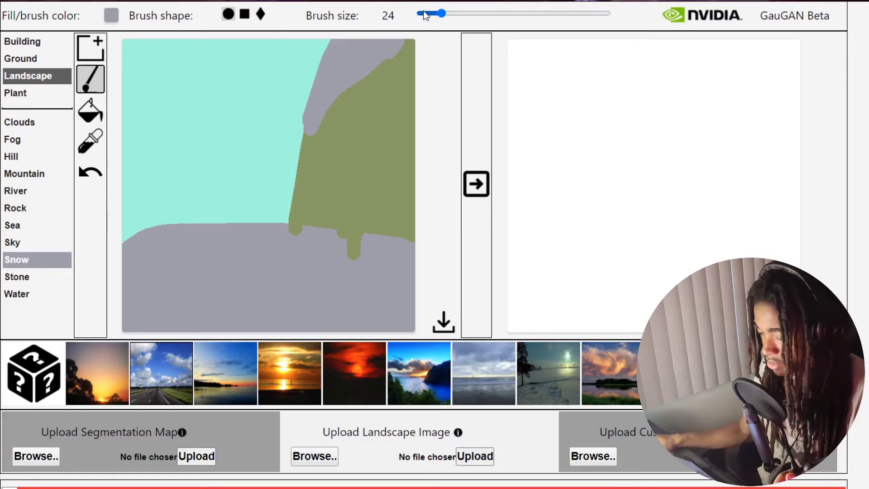
click(485, 183)
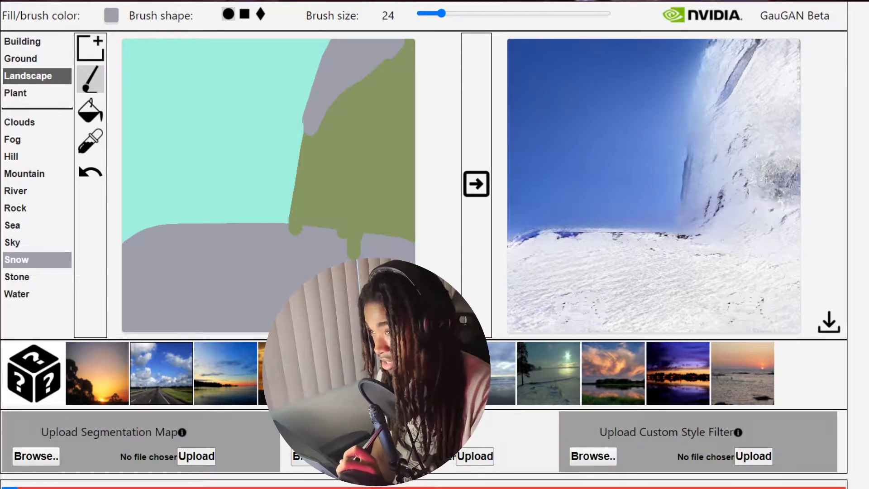
Step: Clear the snow scene and fill a low strip of Dirt ground along the bottom of the canvas
click(91, 172)
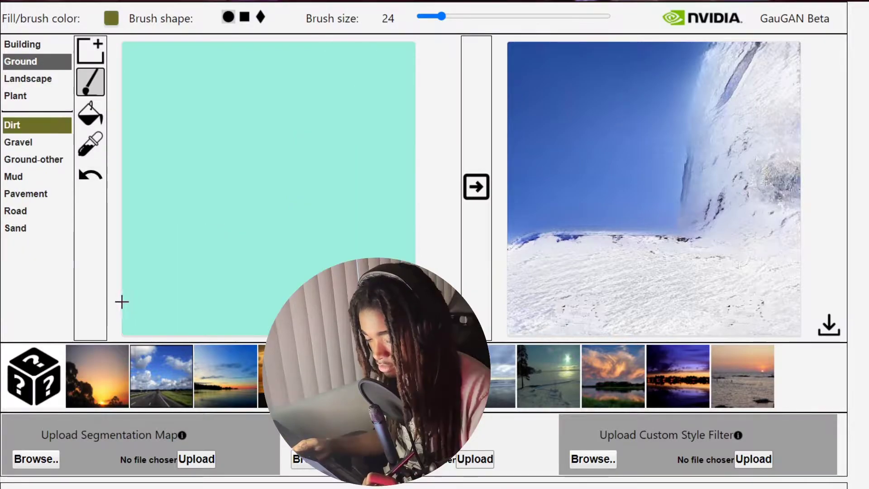
drag(123, 303, 295, 293)
click(90, 113)
click(176, 319)
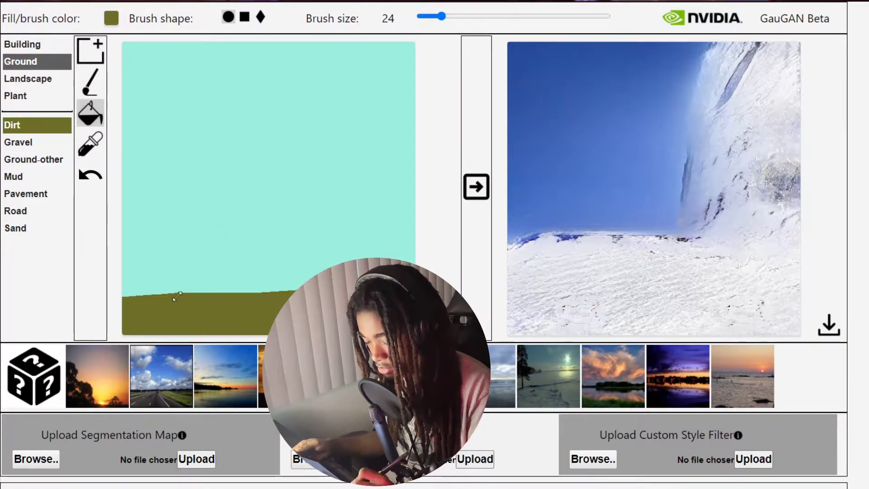
Step: Paint small Flower blobs along the dirt's upper edge and a Grass strip between them
click(15, 100)
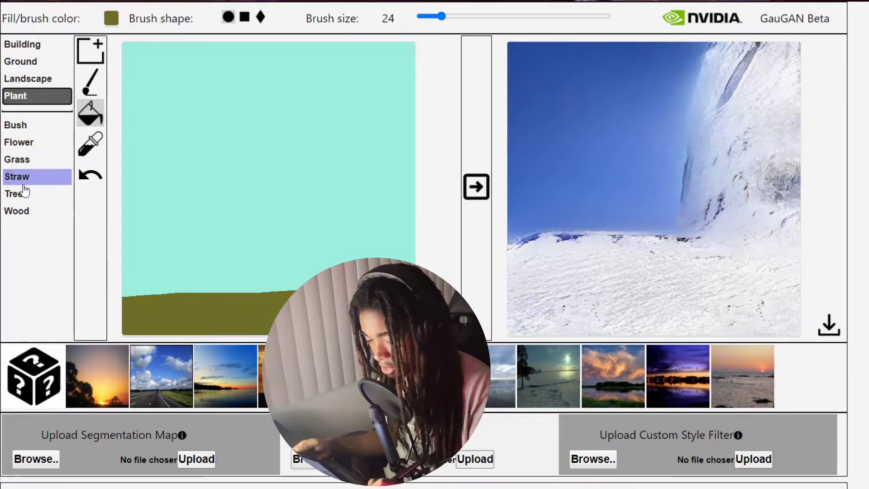
click(18, 143)
click(90, 83)
mouse_move(156, 302)
mouse_down()
mouse_move(153, 288)
mouse_move(154, 299)
mouse_up()
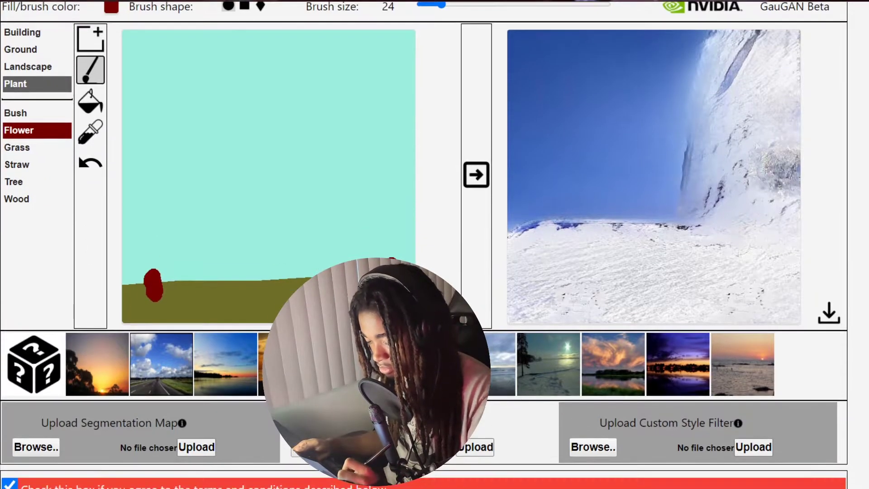
drag(314, 274, 316, 290)
click(21, 155)
drag(124, 293, 304, 286)
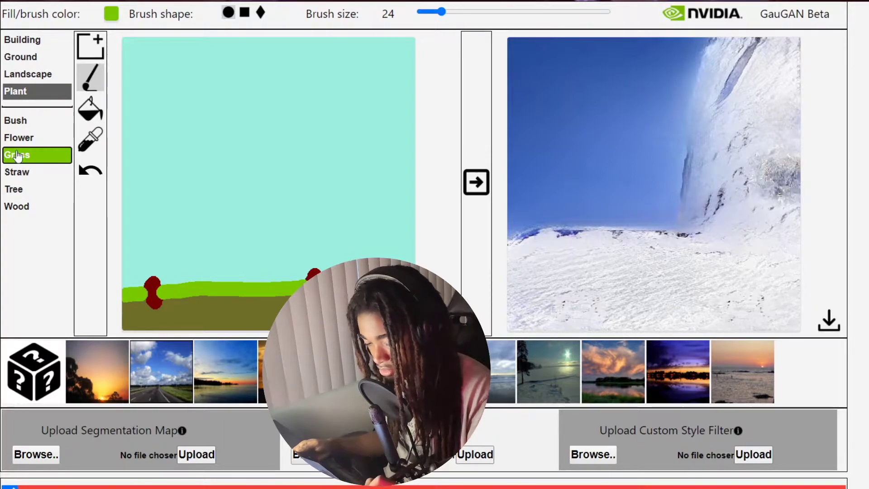
Step: Paint a tall Tree trunk in the middle of the canvas standing on the grass, undoing the stray stroke beside it
click(16, 190)
mouse_move(253, 148)
mouse_down()
mouse_move(259, 286)
mouse_move(268, 290)
mouse_up()
drag(247, 170, 241, 287)
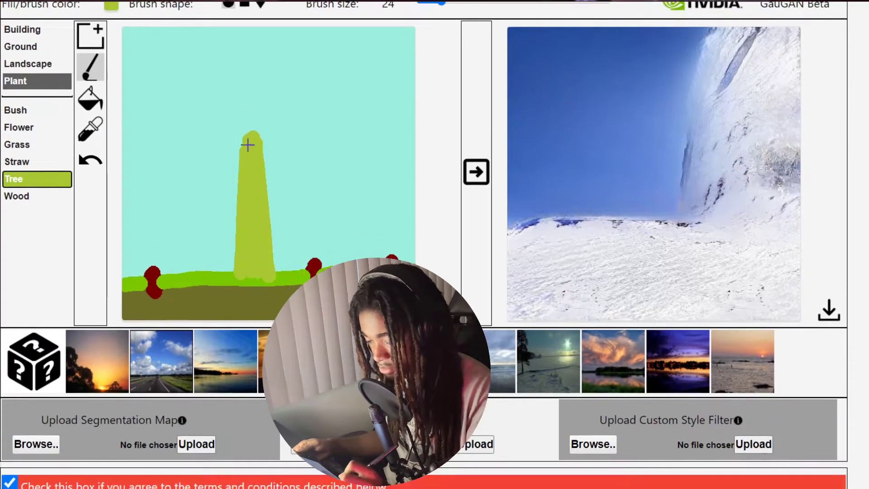
drag(207, 208, 206, 195)
click(102, 172)
Step: Paint a broad Tree crown with branches sticking out on both sides of the trunk and generate the image
mouse_move(252, 148)
mouse_down()
mouse_move(222, 143)
mouse_move(206, 203)
mouse_up()
drag(262, 156, 288, 196)
drag(260, 141, 342, 132)
drag(265, 162, 317, 182)
scroll(205, 143, down, 1)
scroll(206, 143, up, 1)
drag(267, 113, 304, 131)
mouse_move(235, 188)
mouse_down()
mouse_move(252, 130)
mouse_move(213, 167)
mouse_up()
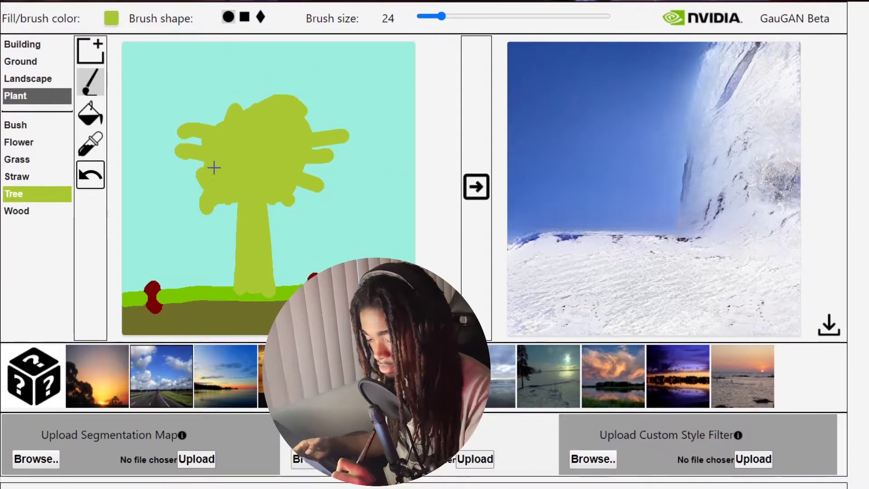
click(482, 194)
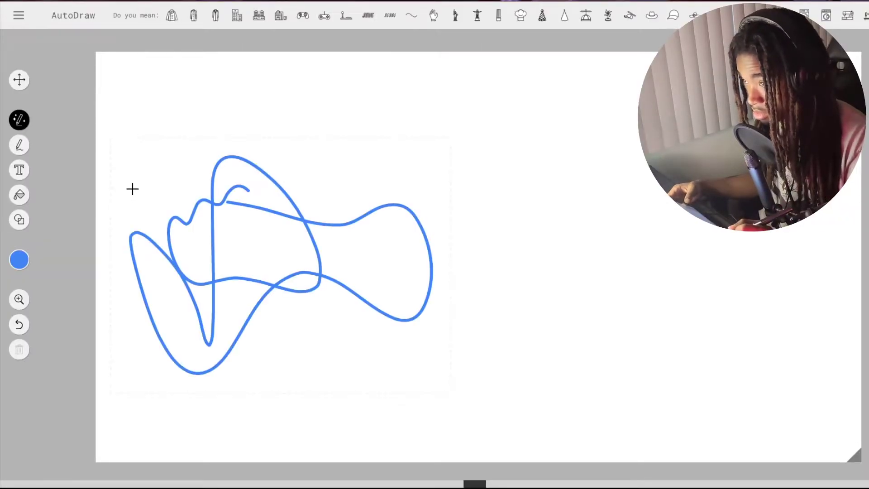
Step: In AutoDraw, undo the blue scribble and replace a new freehand outline with two lobes at its base by the suggested front-view nose
key(ctrl+z)
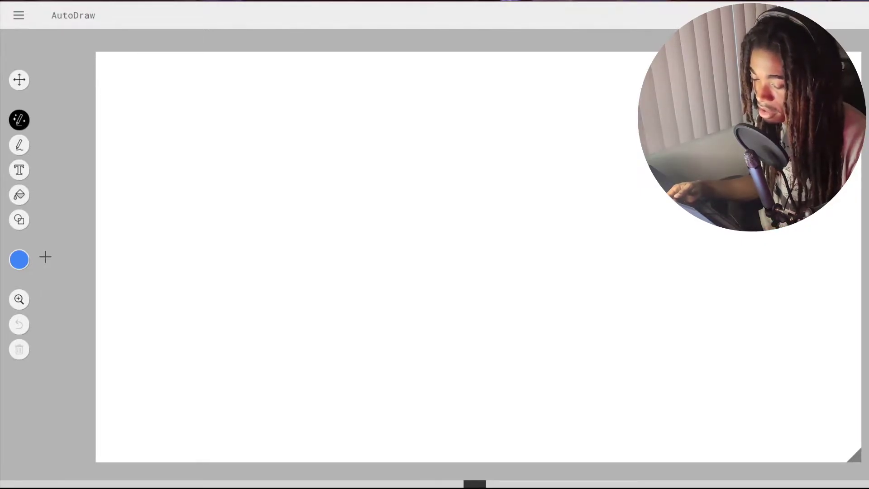
mouse_move(367, 293)
mouse_down()
mouse_move(403, 364)
mouse_move(461, 390)
mouse_move(452, 293)
mouse_move(384, 124)
mouse_move(370, 293)
mouse_up()
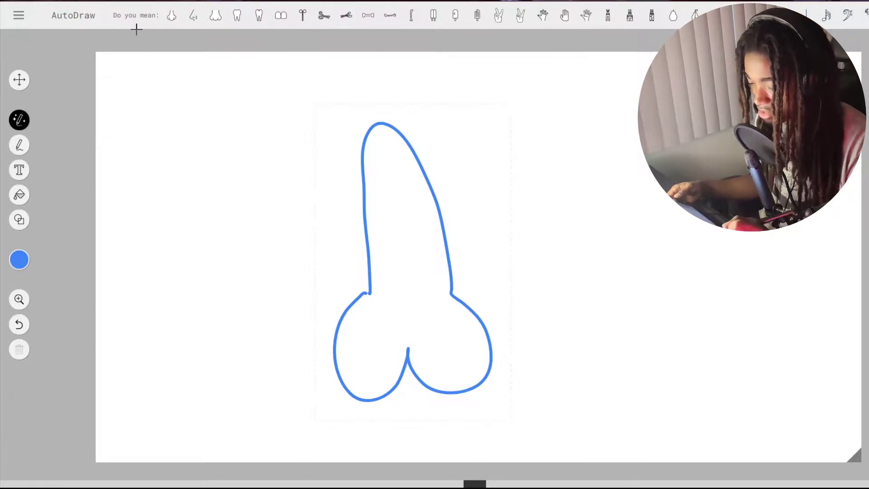
click(172, 21)
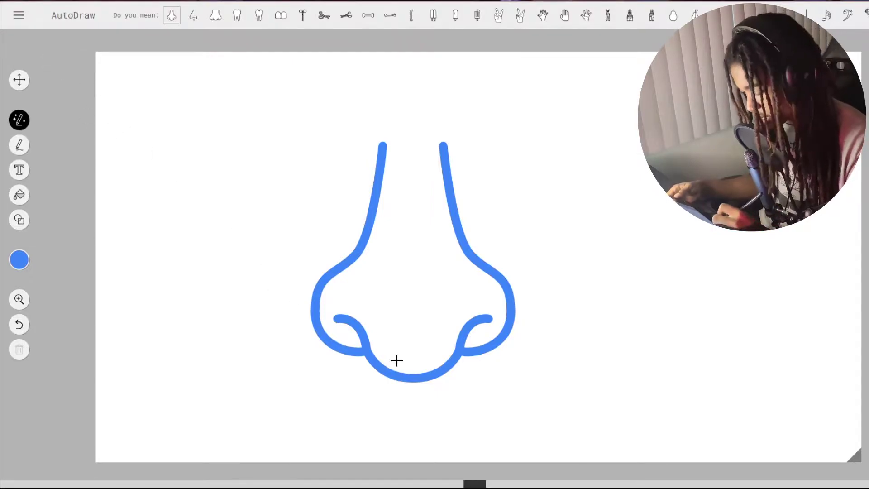
mouse_move(523, 428)
mouse_down()
mouse_move(288, 431)
mouse_move(340, 412)
mouse_move(499, 413)
mouse_up()
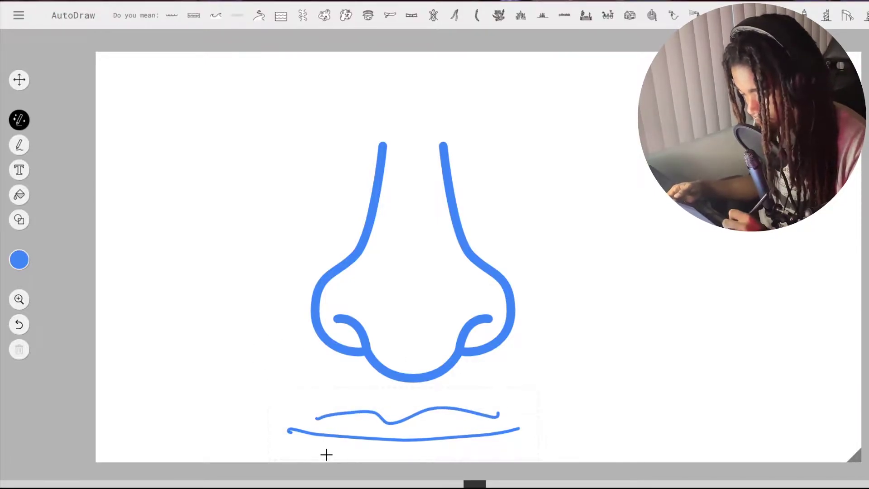
mouse_move(318, 449)
mouse_down()
mouse_move(389, 465)
mouse_move(509, 437)
mouse_up()
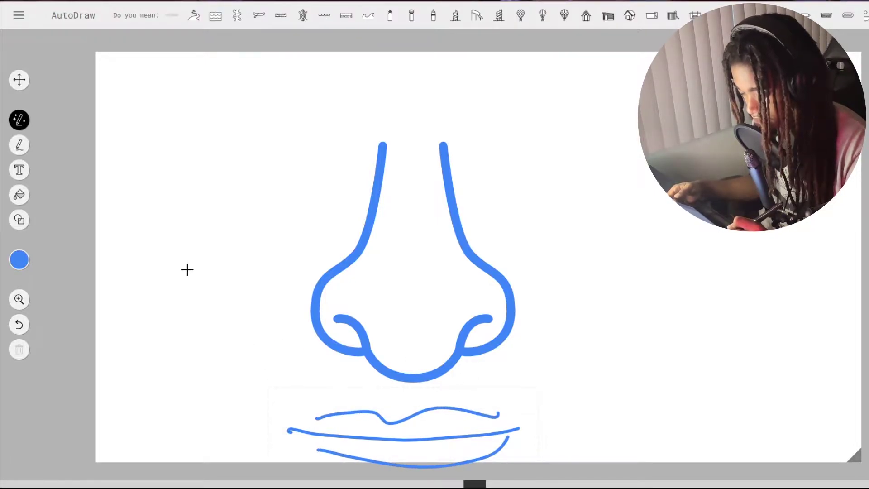
click(20, 324)
click(20, 324)
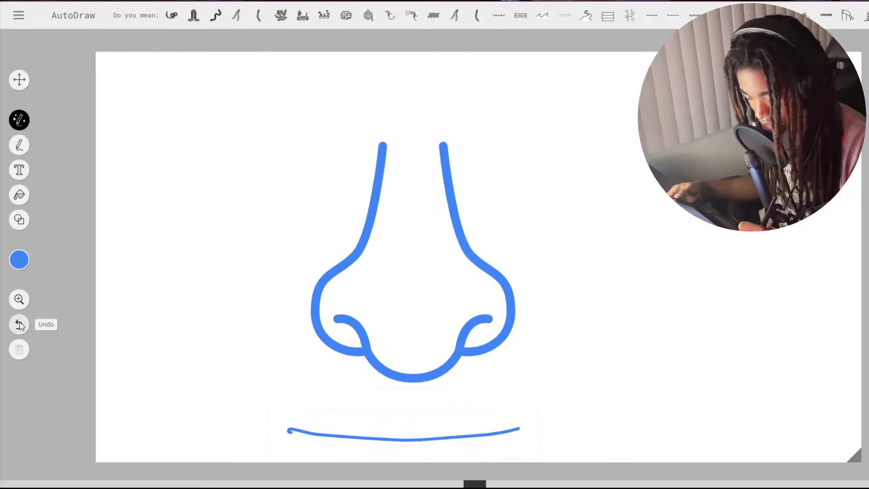
click(21, 324)
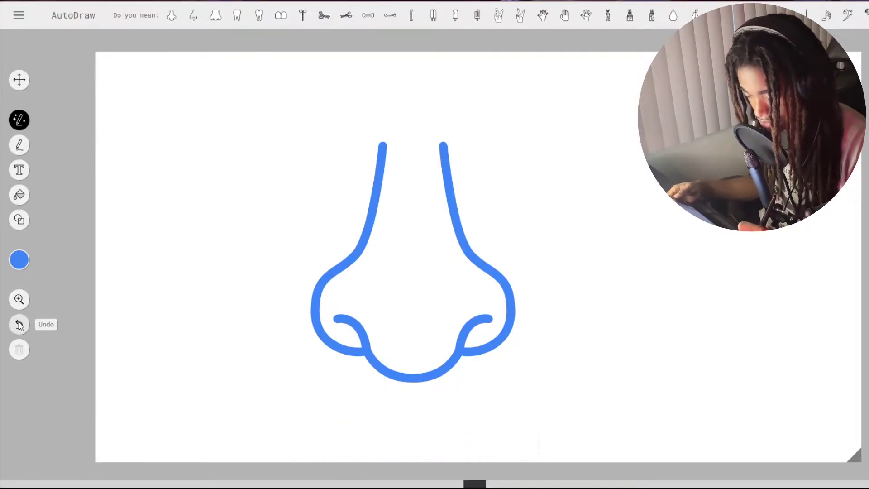
Step: Undo the nose drawing and sketch a face with two round eyes, a nose, a straight mouth and a large circular outline
click(19, 325)
click(19, 325)
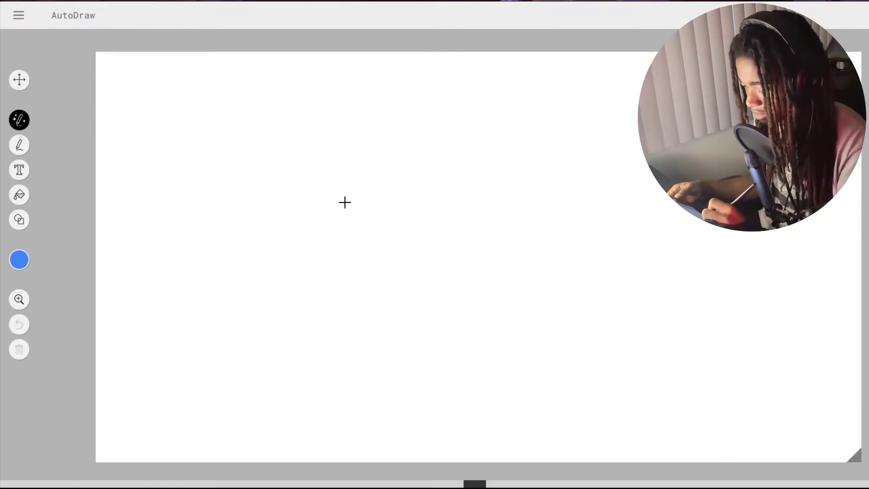
mouse_move(355, 175)
mouse_down()
mouse_move(338, 183)
mouse_move(355, 175)
mouse_up()
drag(407, 174, 406, 176)
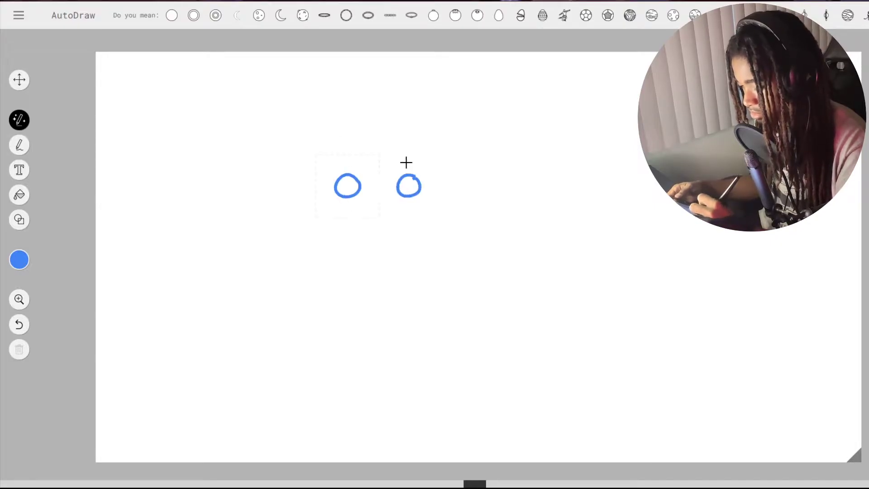
mouse_move(378, 209)
mouse_down()
mouse_move(376, 237)
mouse_move(379, 223)
mouse_up()
click(366, 231)
drag(365, 264, 398, 263)
mouse_move(311, 179)
mouse_down()
mouse_move(417, 148)
mouse_move(310, 227)
mouse_move(314, 263)
mouse_up()
key(ctrl+z)
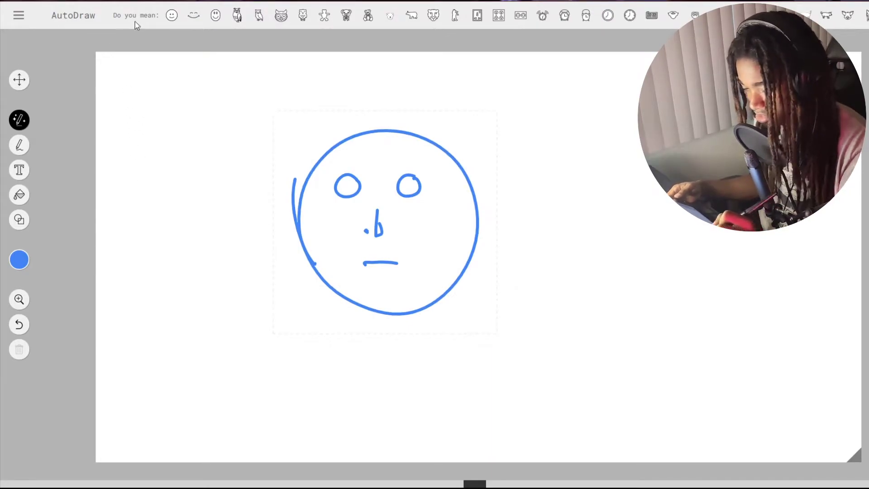
Step: Replace the face sketch with the suggested round smiley, and try the suggested smiling mouth and the second smiley face in its place
click(172, 16)
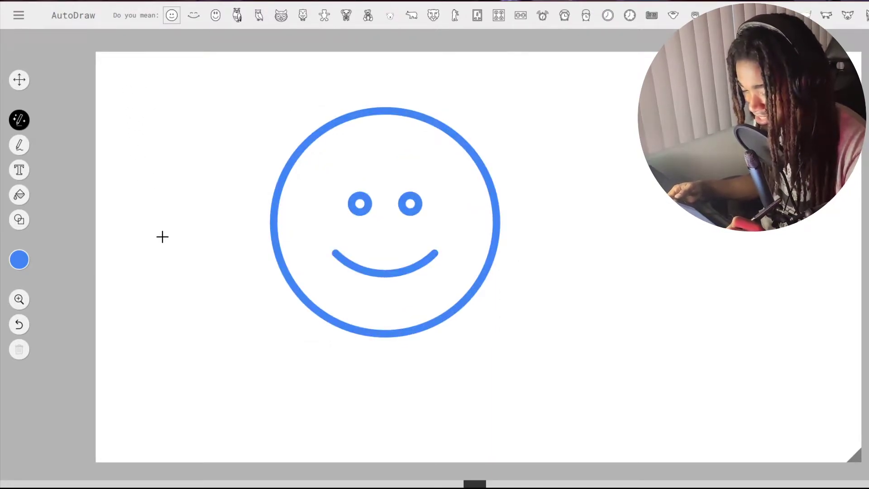
click(188, 20)
click(215, 17)
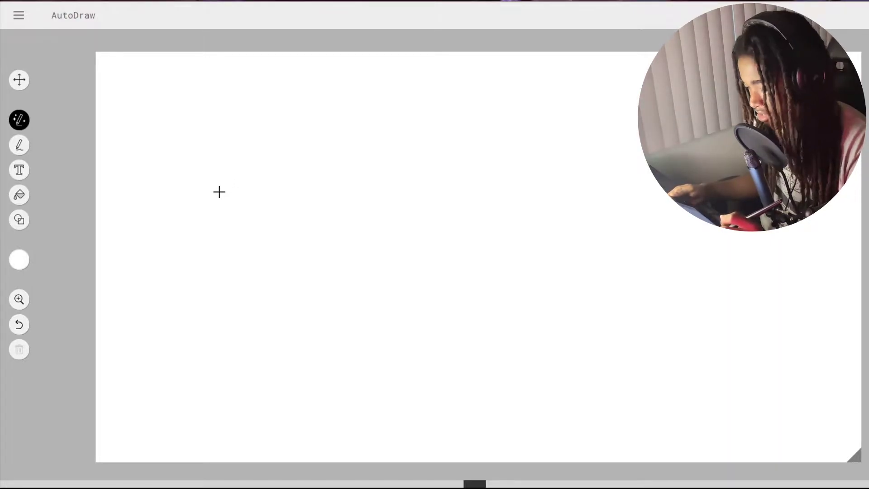
drag(538, 150, 534, 187)
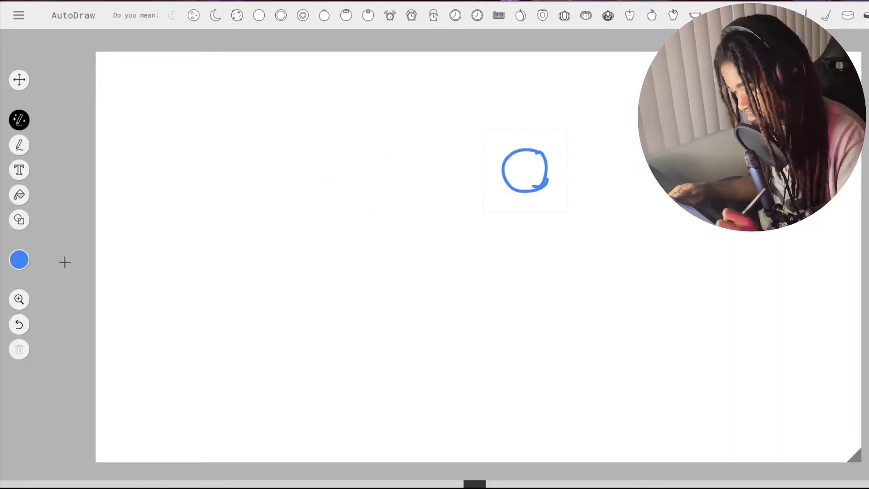
click(19, 326)
click(19, 325)
Step: Sketch a bird with a round head, pointed beak and tapered body, and replace it with the first two suggested birds in turn
mouse_move(538, 150)
mouse_down()
mouse_move(515, 156)
mouse_move(543, 195)
mouse_move(320, 262)
mouse_move(500, 189)
mouse_up()
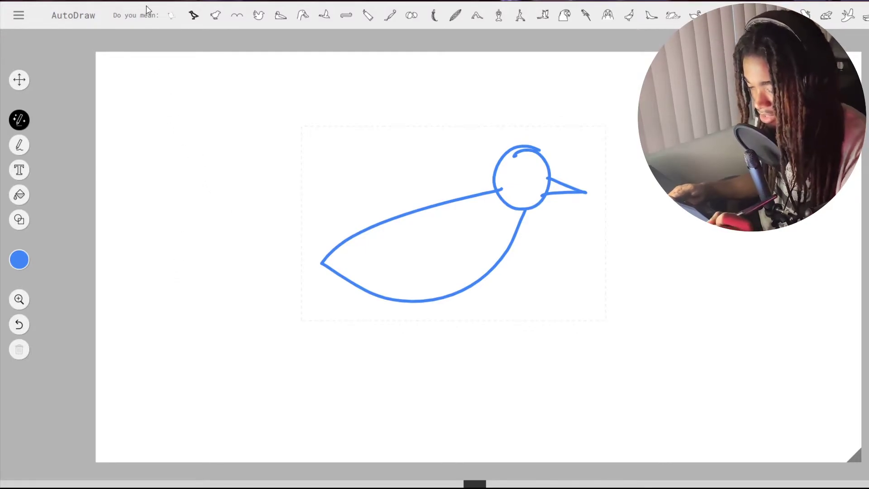
click(193, 15)
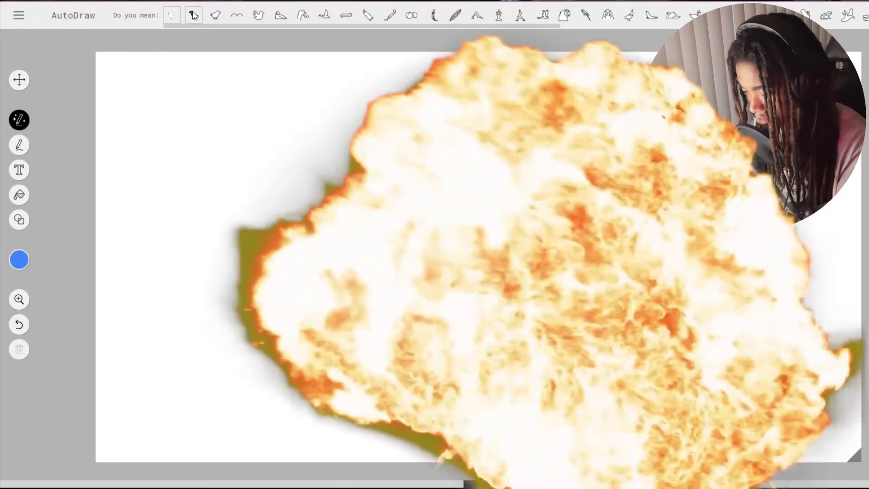
click(216, 16)
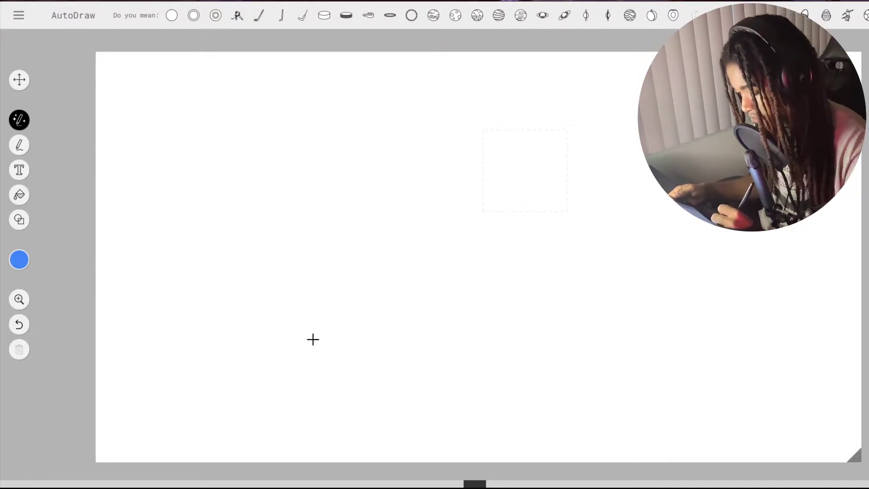
Step: Try a sketch of a broad-bladed sword with handle and crossguard, replace it with the suggested curved sword, and undo it all
drag(312, 339, 342, 322)
mouse_move(316, 351)
mouse_down()
mouse_move(357, 331)
mouse_move(374, 351)
mouse_move(330, 295)
mouse_move(339, 315)
mouse_move(427, 222)
mouse_move(477, 215)
mouse_move(482, 248)
mouse_move(380, 333)
mouse_up()
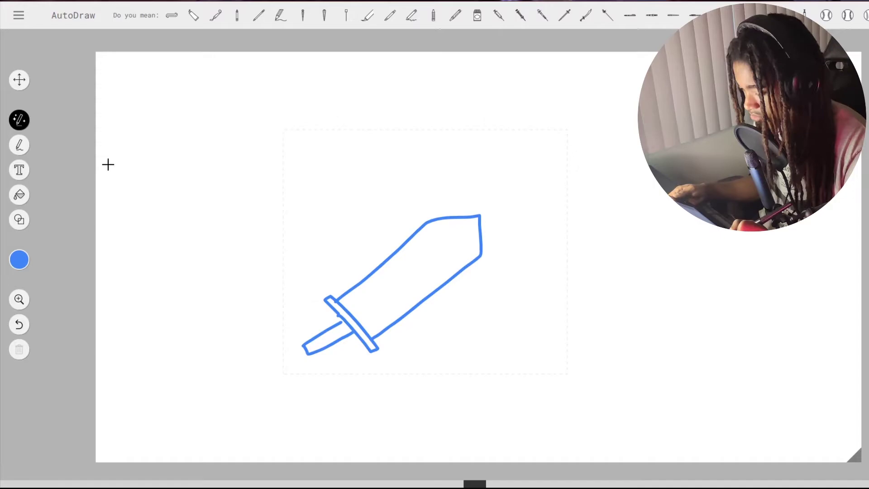
click(585, 16)
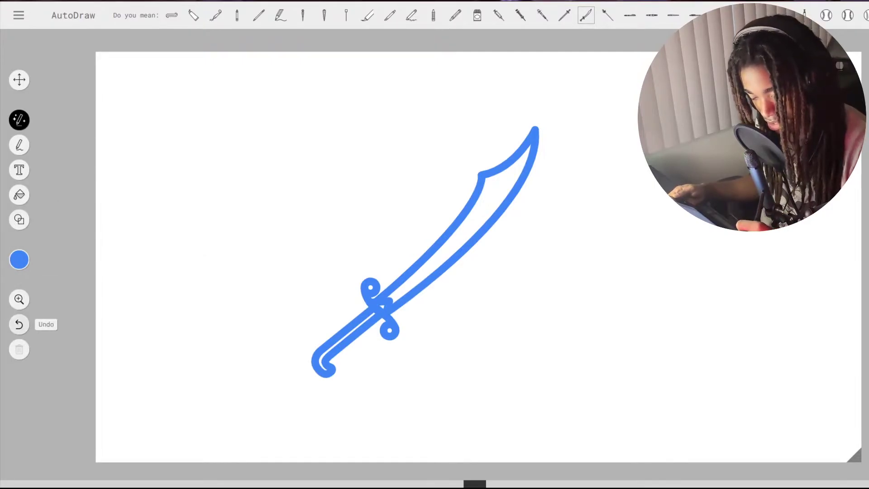
click(19, 325)
click(20, 325)
click(19, 325)
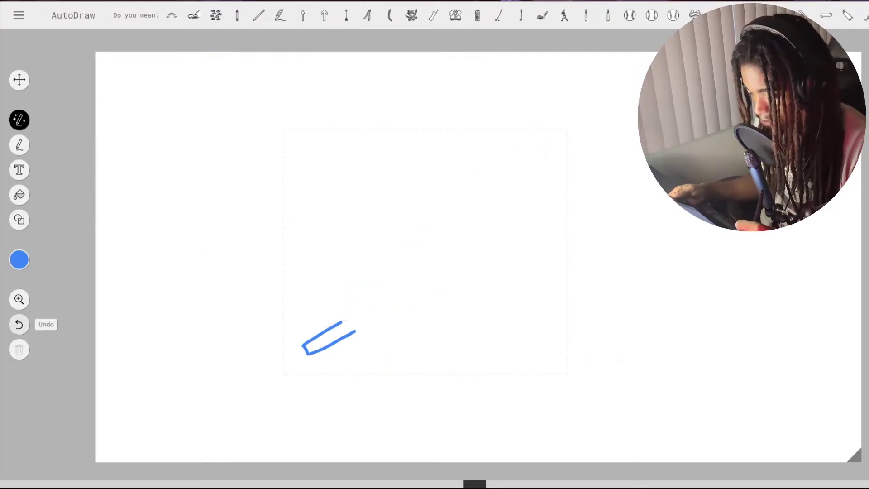
click(19, 325)
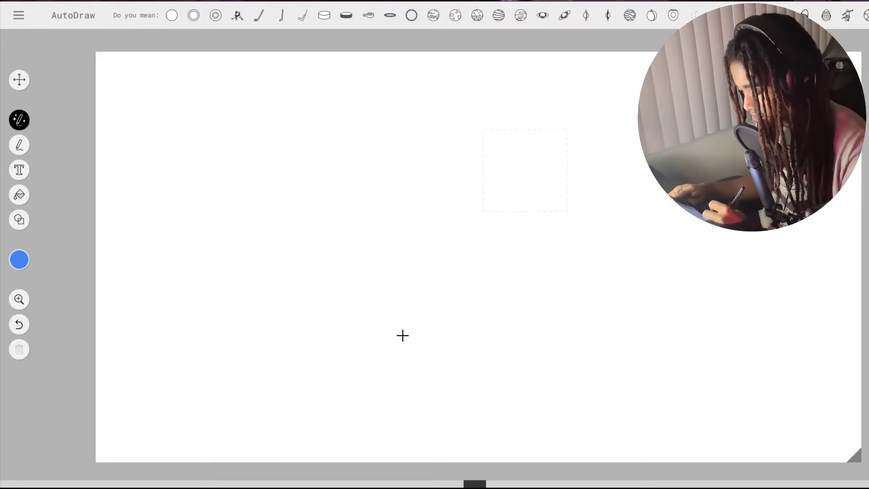
Step: Sketch a curved sabre with a rounded hand guard and replace it with the suggested curved sword
mouse_move(420, 330)
mouse_down()
mouse_move(359, 373)
mouse_move(353, 367)
mouse_up()
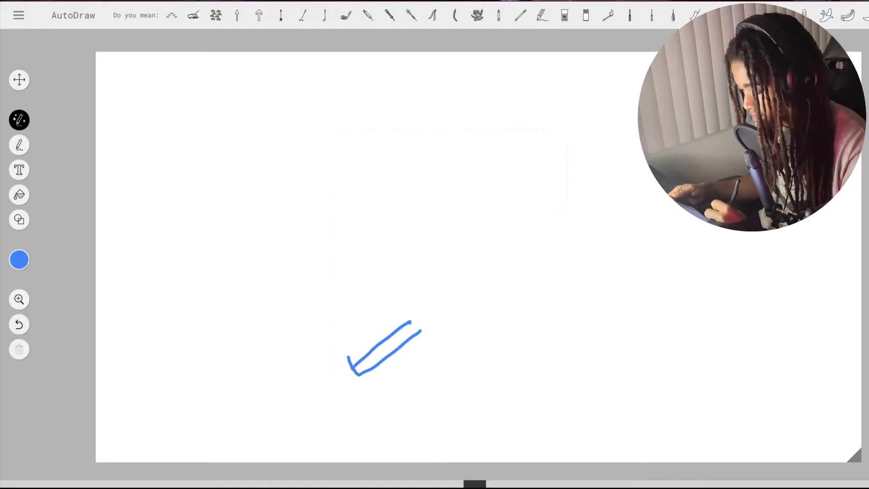
drag(404, 318, 358, 374)
mouse_move(397, 310)
mouse_down()
mouse_move(427, 344)
mouse_move(390, 311)
mouse_move(538, 153)
mouse_move(415, 312)
mouse_up()
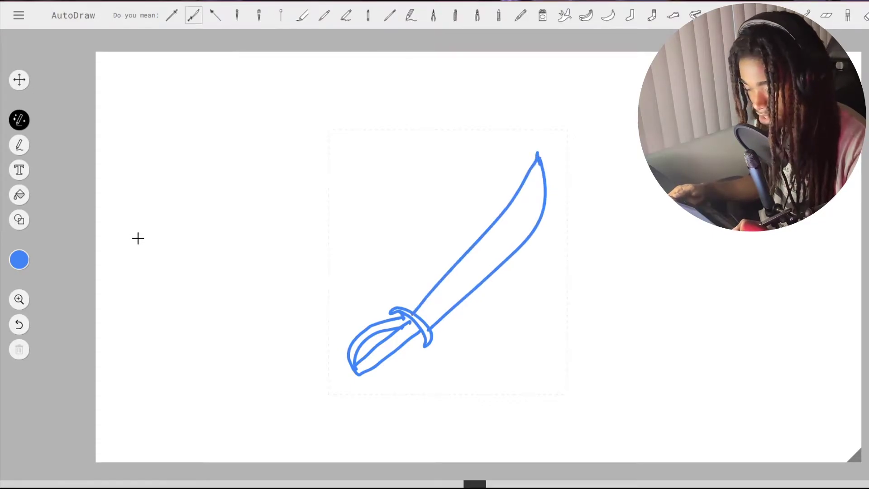
click(194, 16)
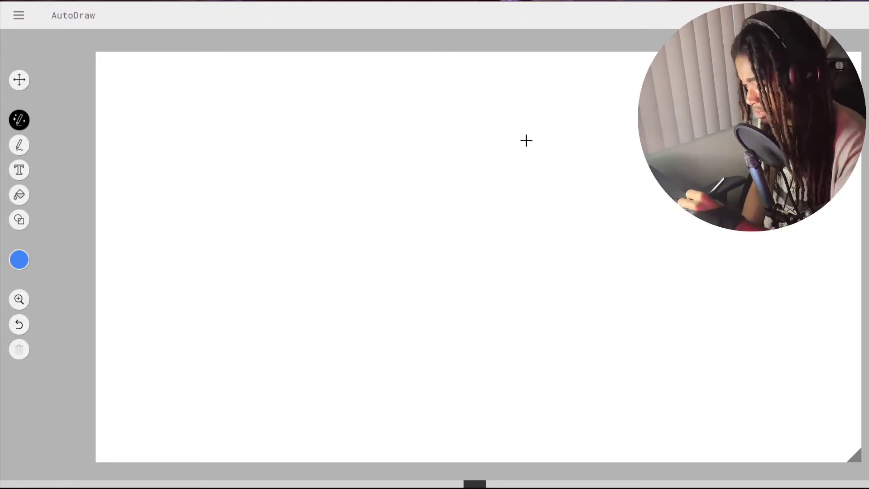
Step: Sketch a pizza slice with a crust, a pointed tip and three round toppings, and replace it with the suggested pizza slice
mouse_move(560, 157)
mouse_down()
mouse_move(354, 167)
mouse_move(356, 194)
mouse_move(558, 192)
mouse_move(353, 196)
mouse_move(471, 418)
mouse_up()
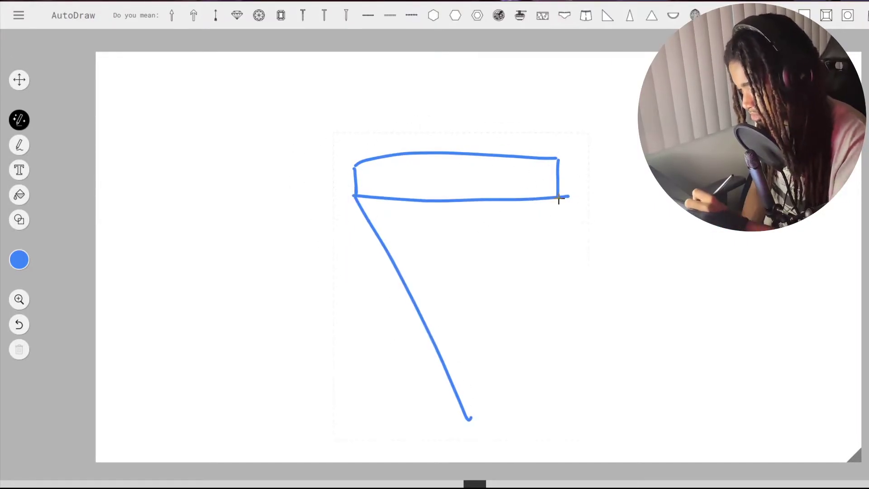
drag(560, 197, 447, 439)
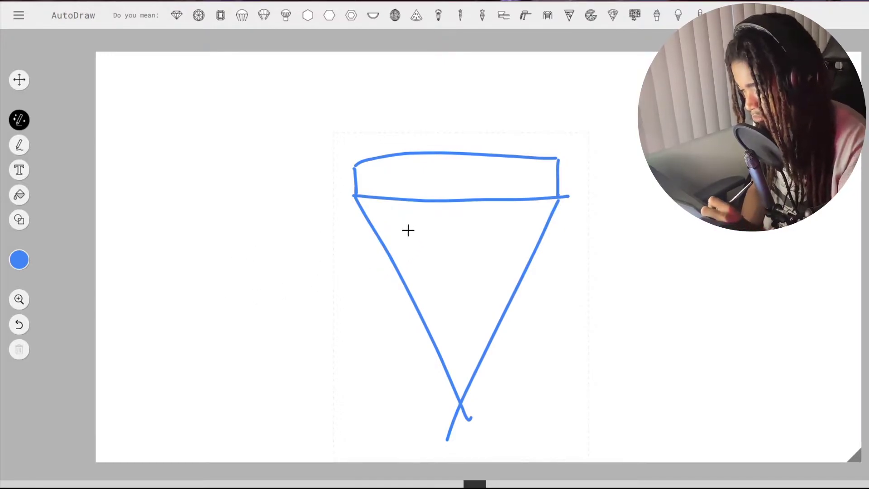
drag(407, 229, 414, 225)
drag(496, 211, 503, 222)
drag(451, 287, 466, 295)
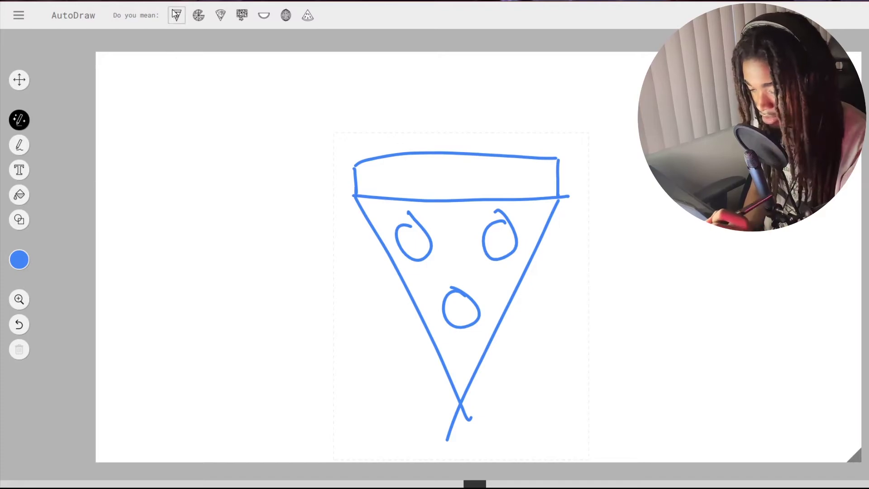
click(176, 16)
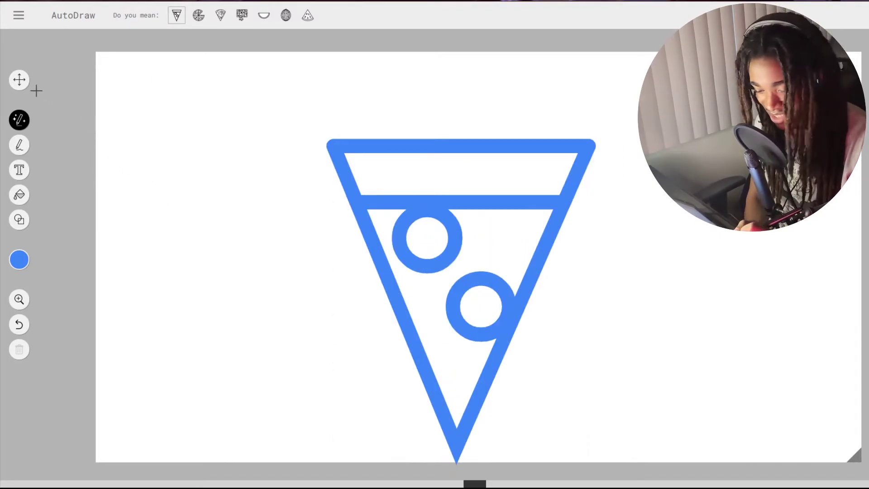
Step: On a cleared canvas, sketch a tilted bowl with an elliptical rim and no inner wavy line, and replace it with the suggested flat cylinder
click(18, 325)
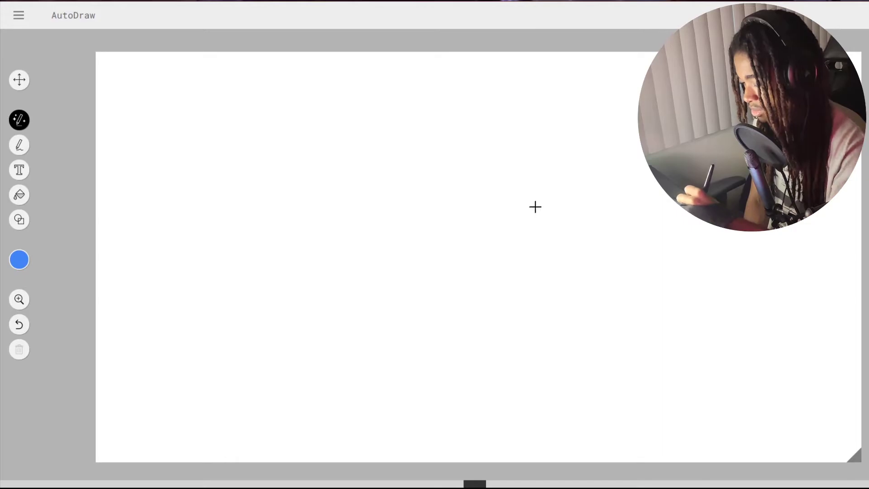
mouse_move(533, 206)
mouse_down()
mouse_move(355, 291)
mouse_move(549, 233)
mouse_move(520, 210)
mouse_up()
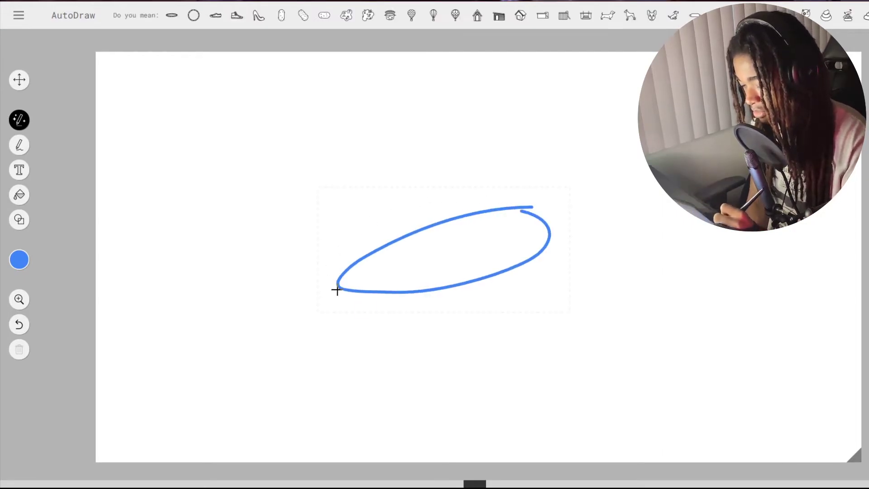
mouse_move(337, 287)
mouse_down()
mouse_move(383, 355)
mouse_move(578, 319)
mouse_move(549, 228)
mouse_up()
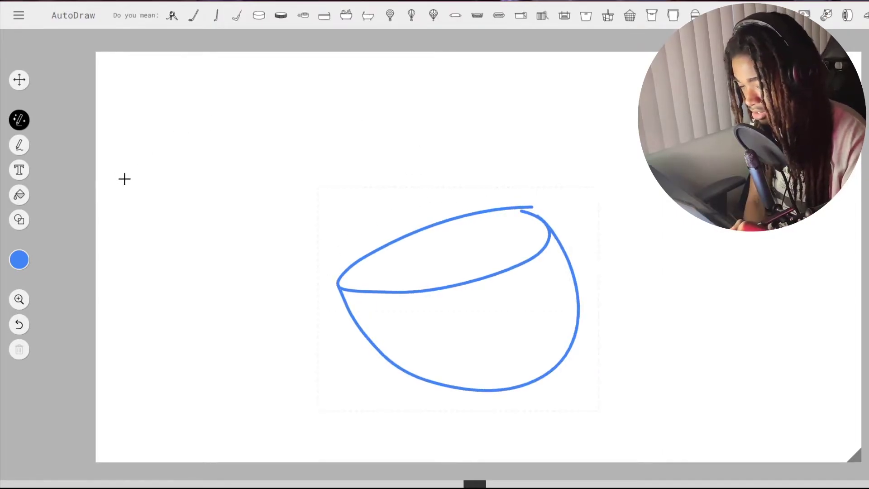
mouse_move(362, 276)
mouse_down()
mouse_move(436, 243)
mouse_move(524, 229)
mouse_move(471, 266)
mouse_move(346, 281)
mouse_up()
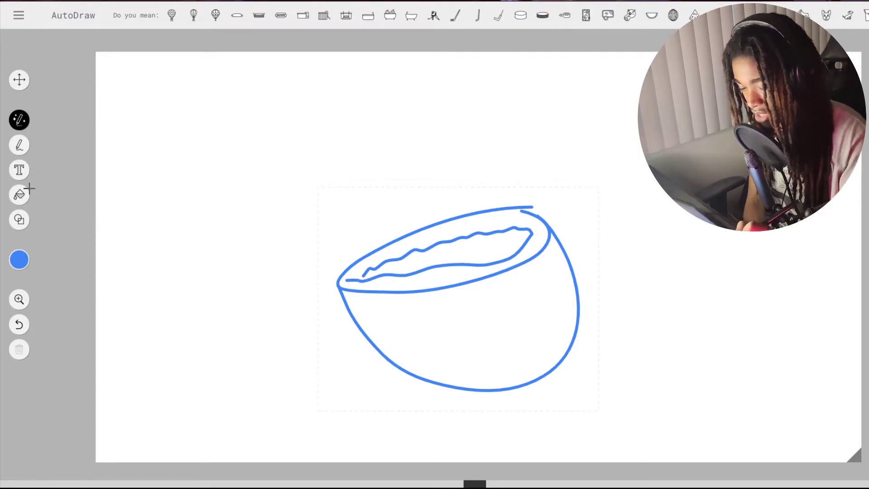
click(20, 325)
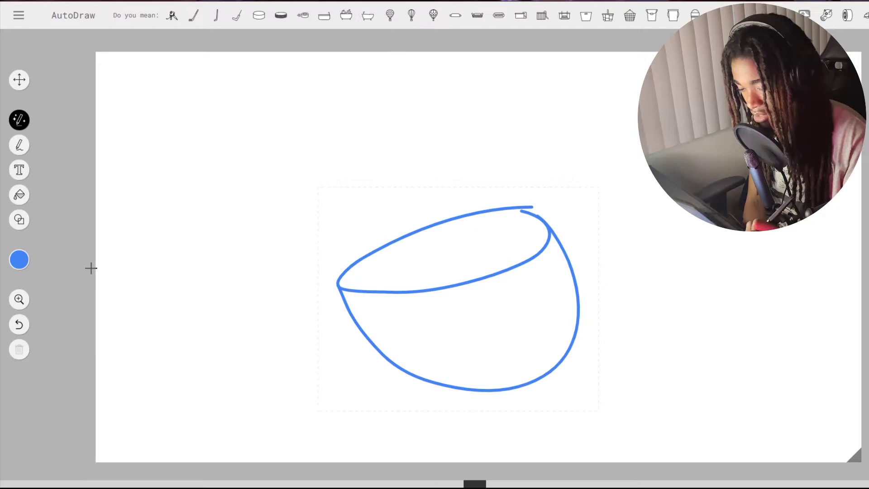
click(259, 18)
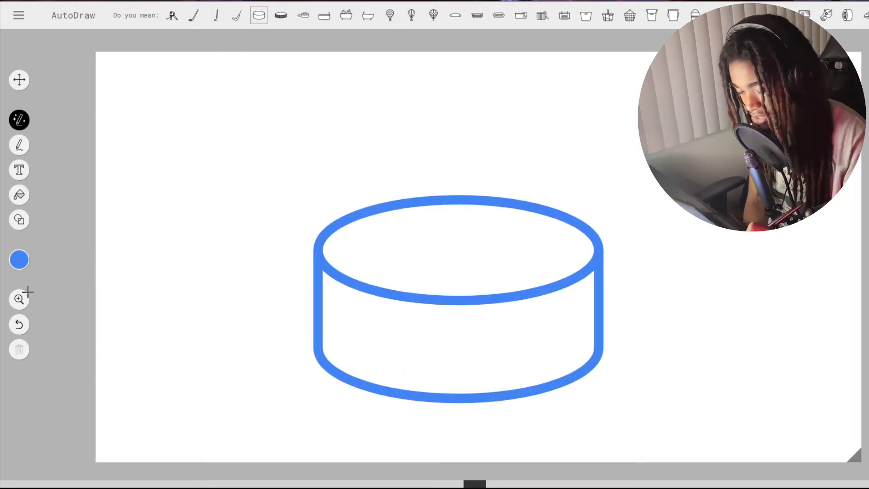
Step: Undo the cylinder replacement, delete all strokes of the bowl sketch and return to the AutoDraw tool
click(19, 324)
click(20, 81)
mouse_move(219, 105)
mouse_down()
mouse_move(314, 229)
mouse_move(588, 278)
mouse_up()
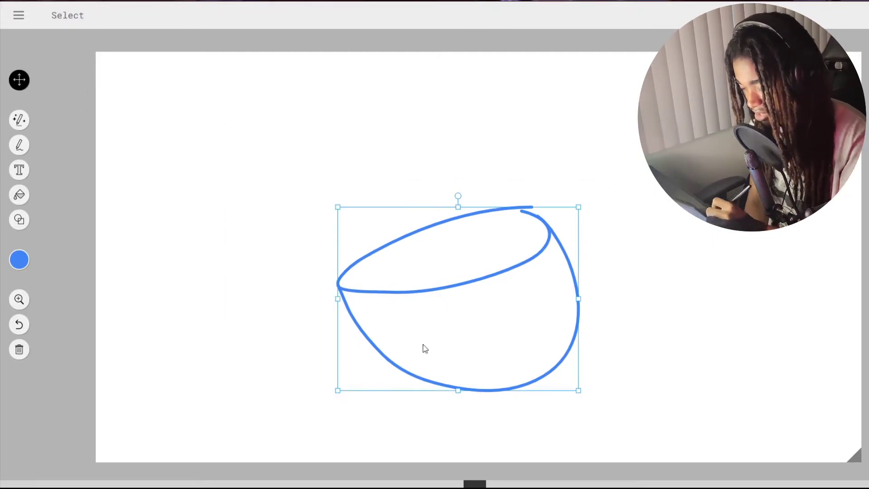
click(19, 349)
click(19, 120)
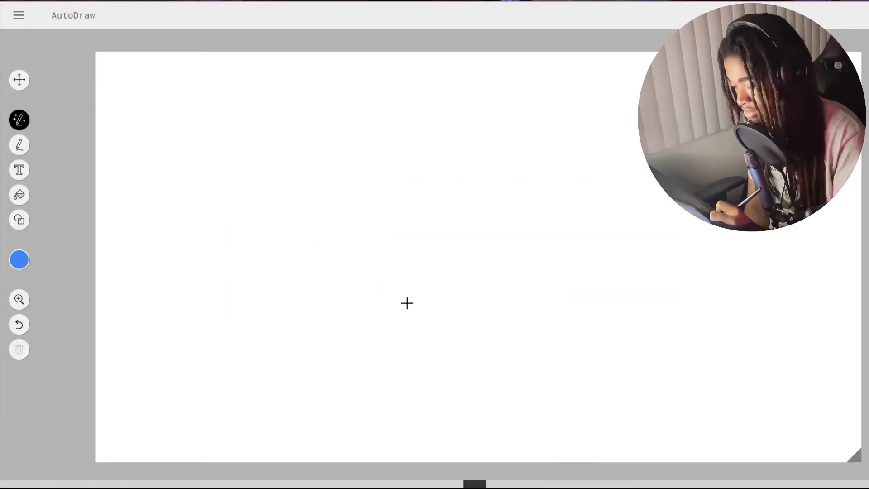
Step: Sketch a light bulb with a square base and large round glass, and replace it with the suggested bulb with rays
drag(407, 300, 405, 344)
drag(461, 302, 461, 335)
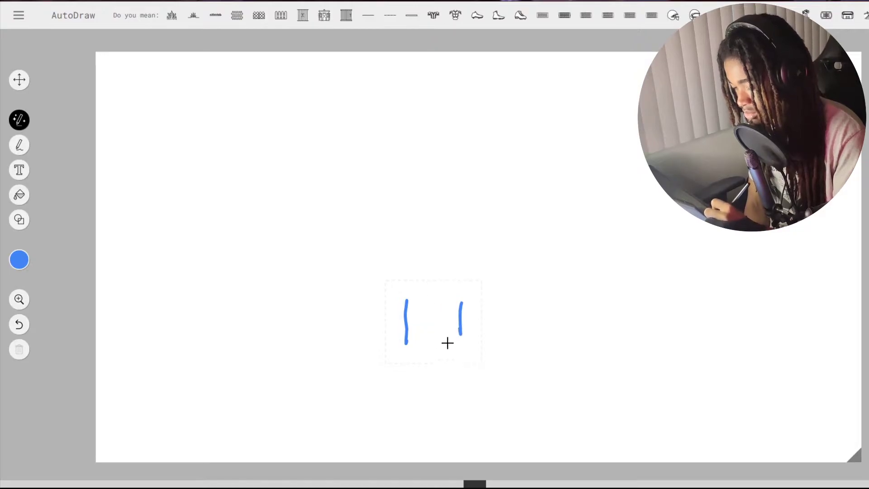
drag(404, 346, 468, 330)
mouse_move(397, 289)
mouse_down()
mouse_move(407, 299)
mouse_move(529, 155)
mouse_move(461, 302)
mouse_up()
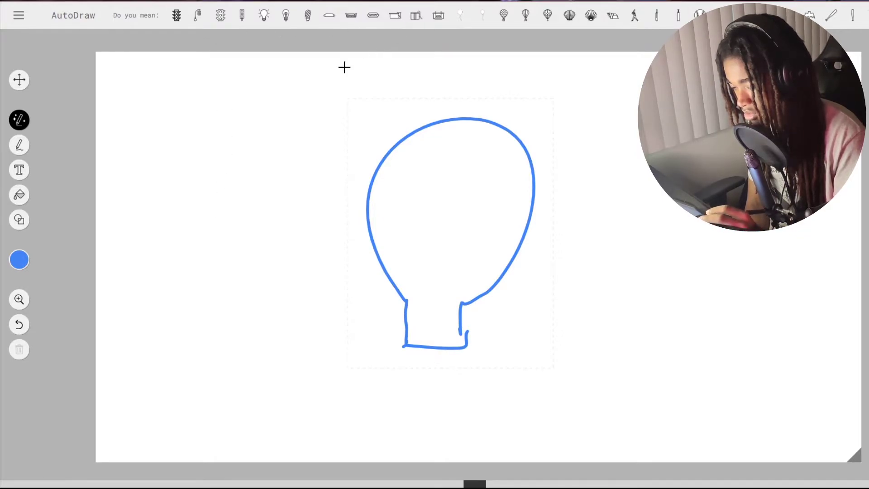
click(262, 18)
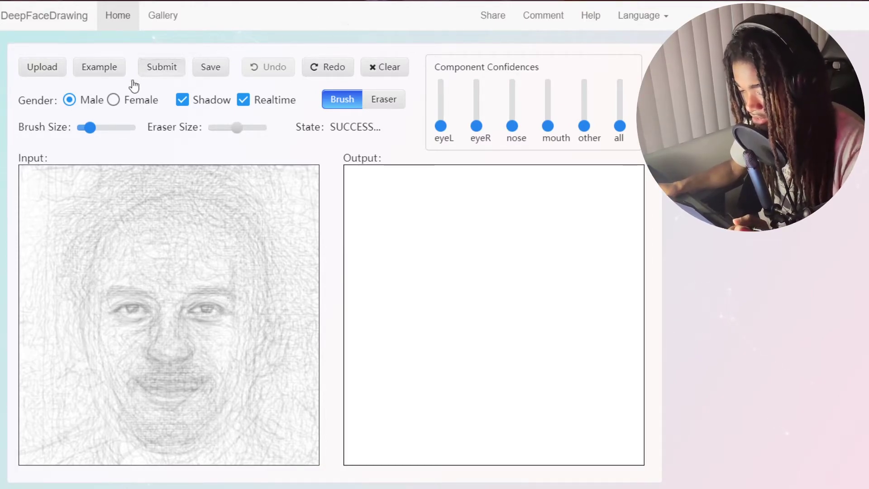
Step: Load the example sketch of the bald man from the upper row of examples
click(88, 72)
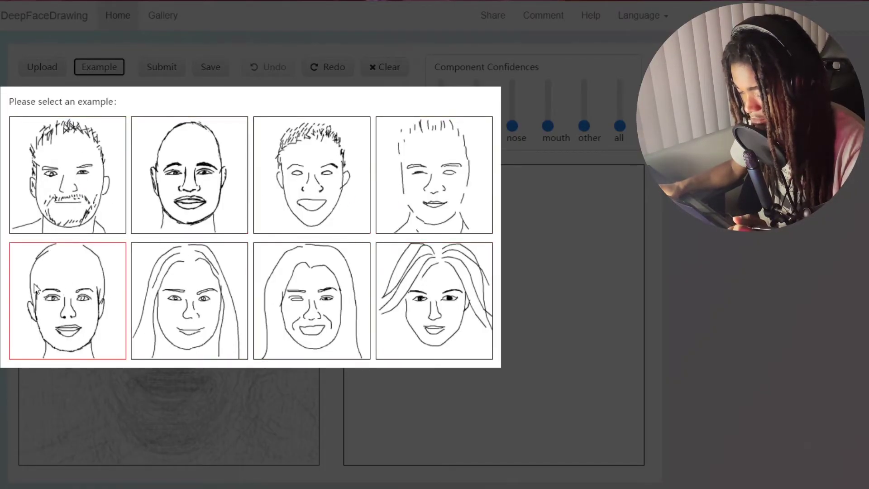
click(174, 176)
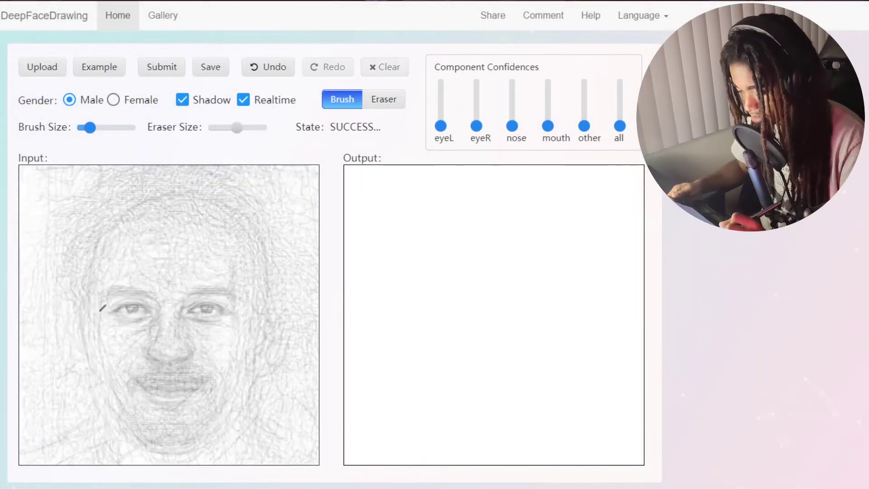
Step: Sketch a jawline and long hair falling from the parting down both sides of the face
mouse_move(97, 306)
mouse_down()
mouse_move(101, 358)
mouse_move(131, 416)
mouse_move(190, 427)
mouse_move(233, 384)
mouse_move(248, 308)
mouse_up()
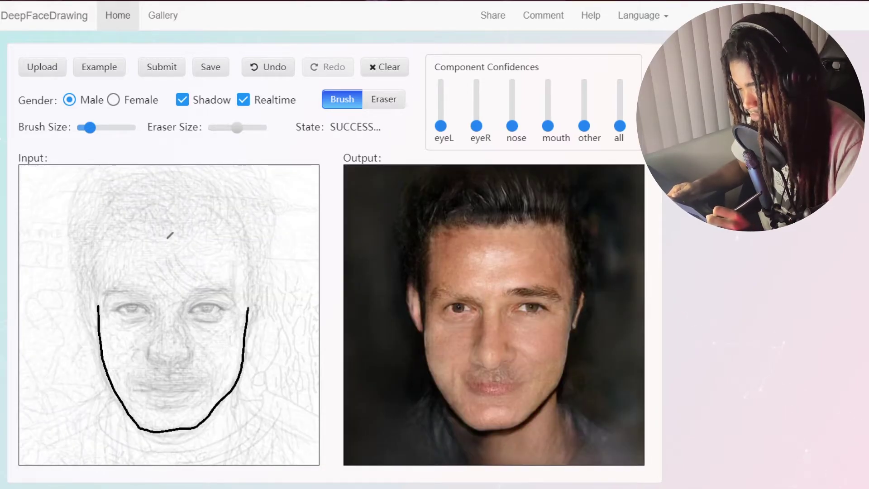
drag(145, 240, 79, 411)
drag(98, 184, 73, 413)
mouse_move(171, 233)
mouse_down()
mouse_move(196, 246)
mouse_move(261, 405)
mouse_up()
mouse_move(209, 175)
mouse_down()
mouse_move(287, 313)
mouse_move(261, 405)
mouse_up()
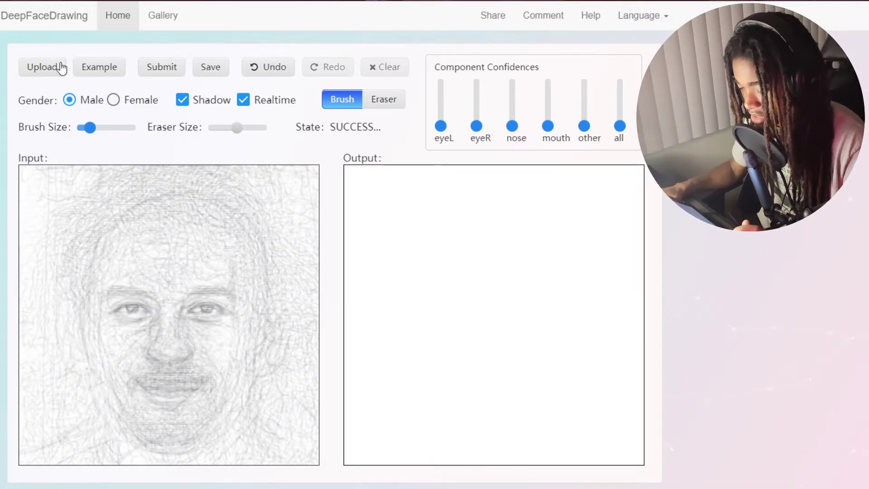
Step: Upload the cartoon portrait of the bald character with glowing eyes as the input image
click(58, 67)
click(442, 48)
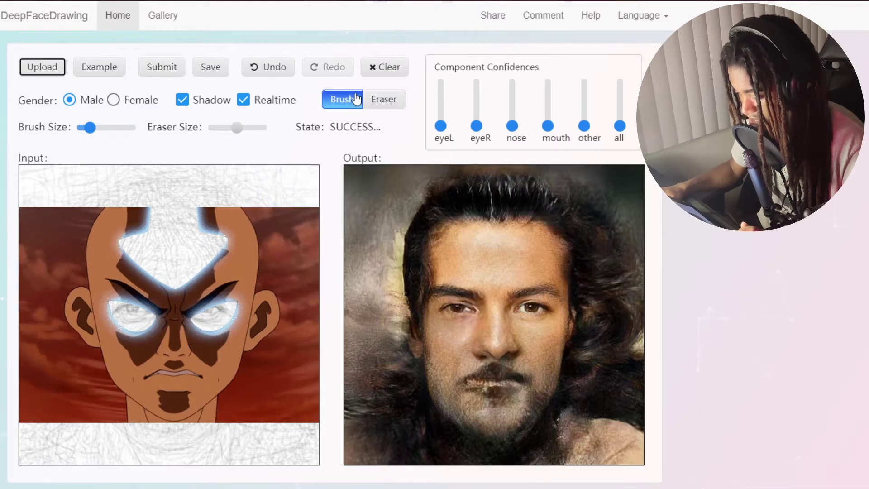
Step: On a cleared canvas, sketch a tapered face outline with a squared hairline and a rounded cap of short hair above it
click(384, 67)
drag(190, 440, 156, 442)
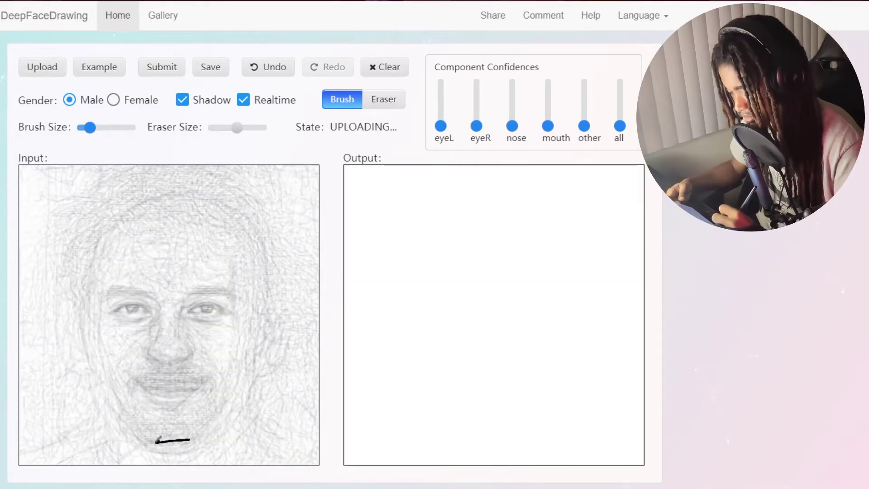
click(385, 67)
mouse_move(242, 364)
mouse_down()
mouse_move(147, 437)
mouse_move(111, 376)
mouse_up()
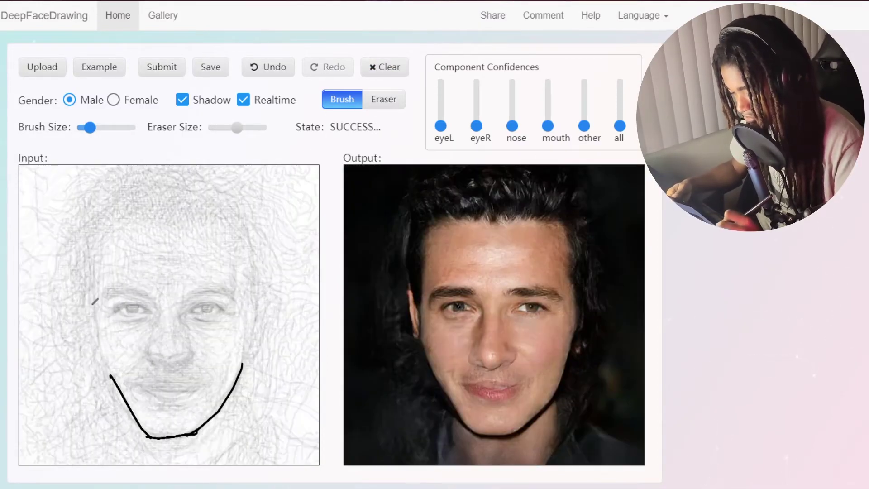
drag(98, 264, 111, 376)
drag(252, 248, 241, 365)
mouse_move(97, 264)
mouse_down()
mouse_move(118, 216)
mouse_move(257, 249)
mouse_up()
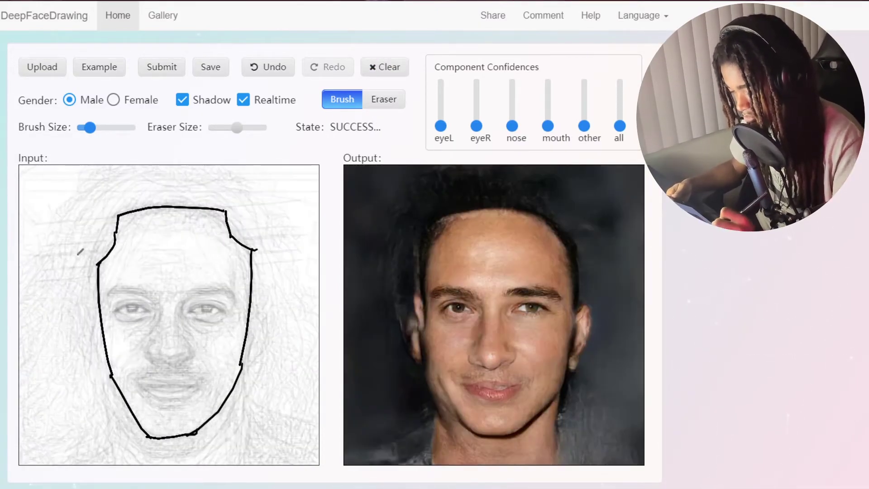
mouse_move(95, 290)
mouse_down()
mouse_move(208, 186)
mouse_move(252, 290)
mouse_up()
drag(96, 253, 147, 196)
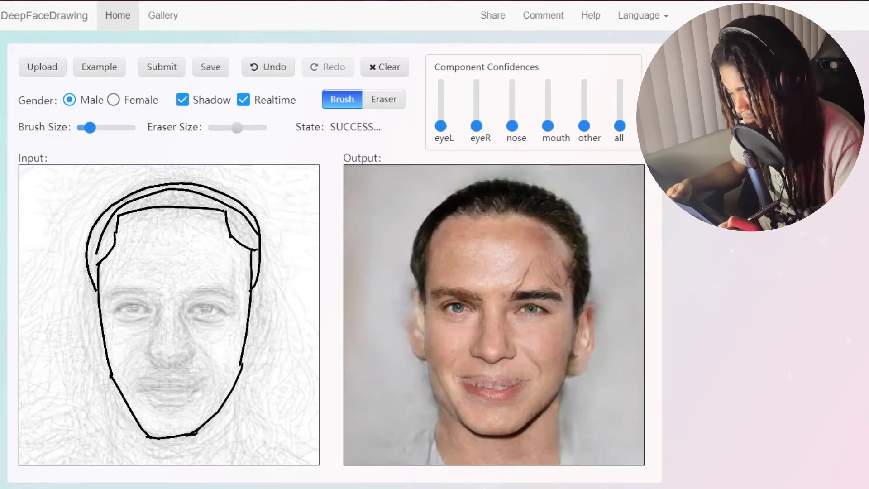
Step: Add an ear on each side of the head and a mouth with full lips
mouse_move(96, 278)
mouse_down()
mouse_move(76, 298)
mouse_move(101, 340)
mouse_up()
drag(258, 272, 249, 329)
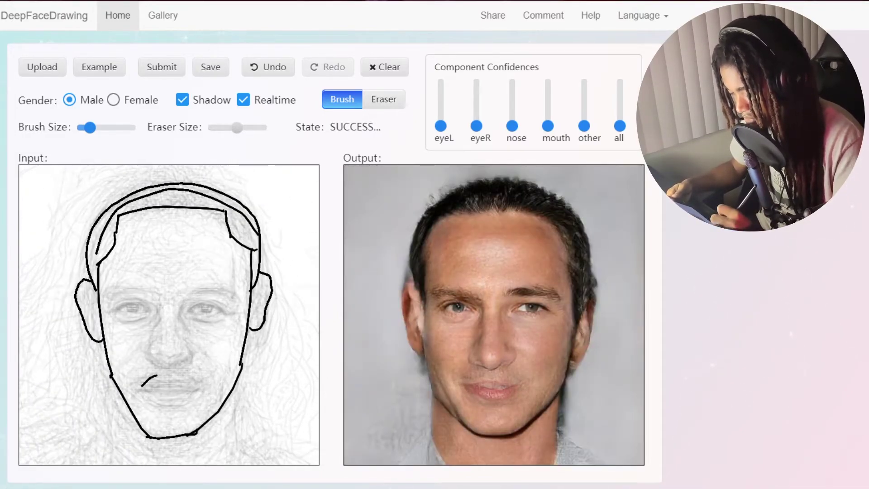
mouse_move(157, 375)
mouse_down()
mouse_move(195, 385)
mouse_move(153, 387)
mouse_move(191, 392)
mouse_move(150, 398)
mouse_up()
drag(192, 385, 188, 394)
Step: Try drawing a large oval around each eye, and undo both ovals
mouse_move(119, 302)
mouse_down()
mouse_move(120, 295)
mouse_move(113, 307)
mouse_up()
mouse_move(201, 280)
mouse_down()
mouse_move(188, 317)
mouse_move(197, 290)
mouse_up()
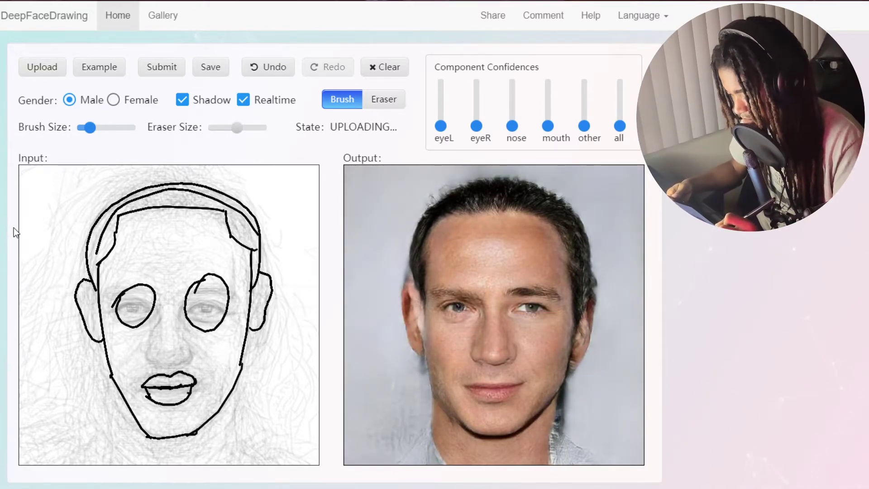
click(249, 80)
click(249, 80)
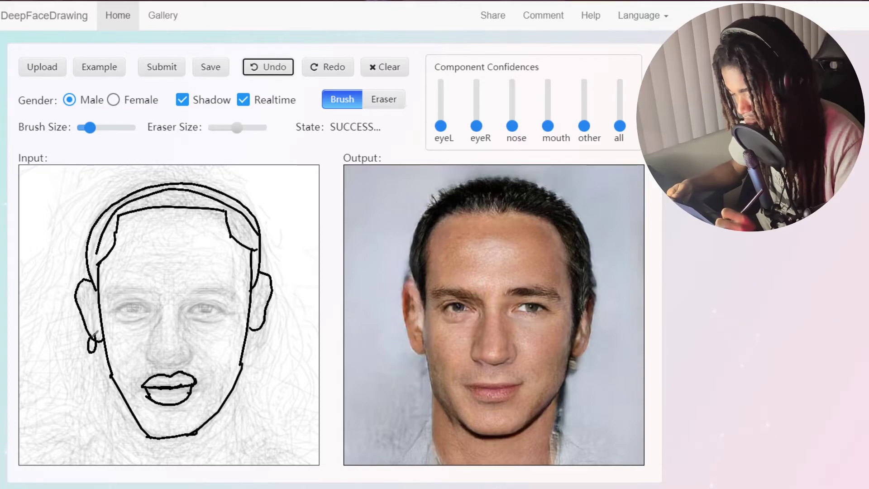
Step: Draw a small hoop earring on one ear, undo it, and draw a long hanging earring on the opposite ear
drag(94, 337, 94, 335)
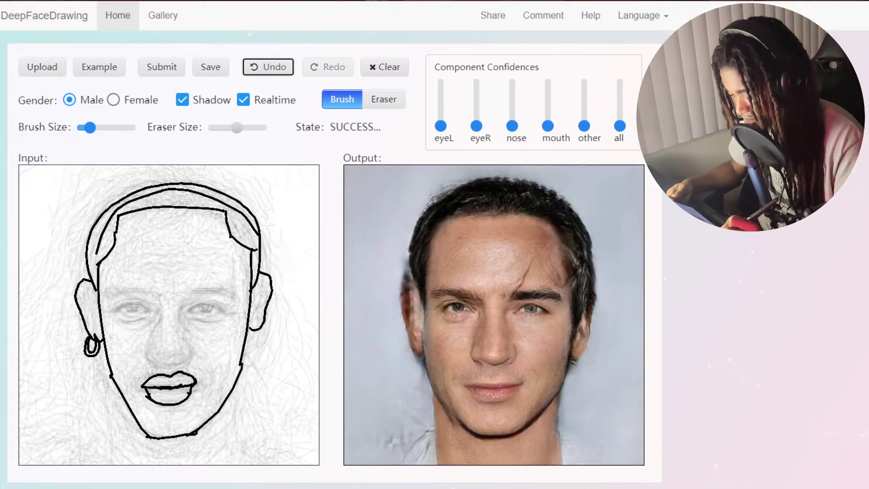
click(262, 72)
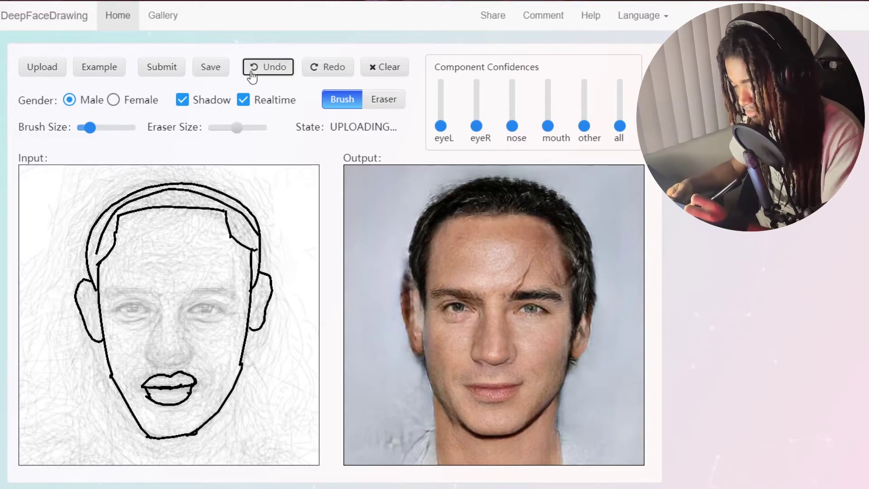
mouse_move(253, 322)
mouse_down()
mouse_move(257, 352)
mouse_move(265, 320)
mouse_move(265, 353)
mouse_up()
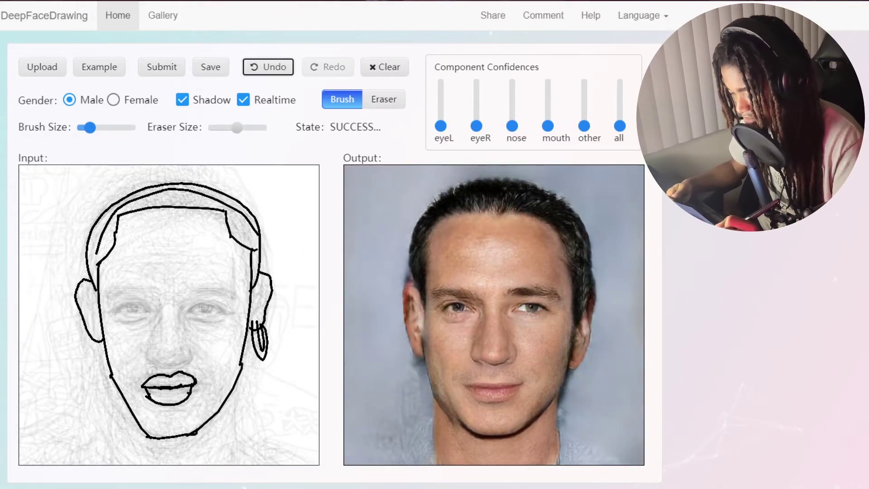
Step: On a cleared canvas, sketch narrow eyes, a wide nose, full lips and thick angled eyebrows
click(385, 67)
drag(106, 311, 153, 311)
drag(106, 311, 245, 306)
mouse_move(246, 306)
mouse_down()
mouse_move(188, 311)
mouse_move(135, 357)
mouse_move(175, 322)
mouse_up()
drag(127, 384, 210, 382)
mouse_move(210, 381)
mouse_down()
mouse_move(126, 382)
mouse_move(204, 387)
mouse_up()
drag(105, 298, 247, 283)
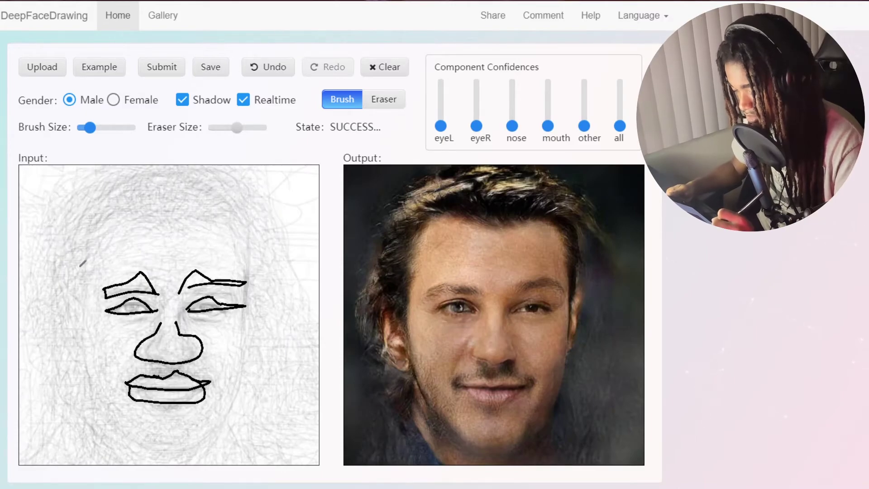
Step: Draw an arched hairline with spiky hair around it, and close the face outline around the chin
mouse_move(72, 306)
mouse_down()
mouse_move(160, 167)
mouse_move(260, 307)
mouse_up()
drag(74, 301, 271, 302)
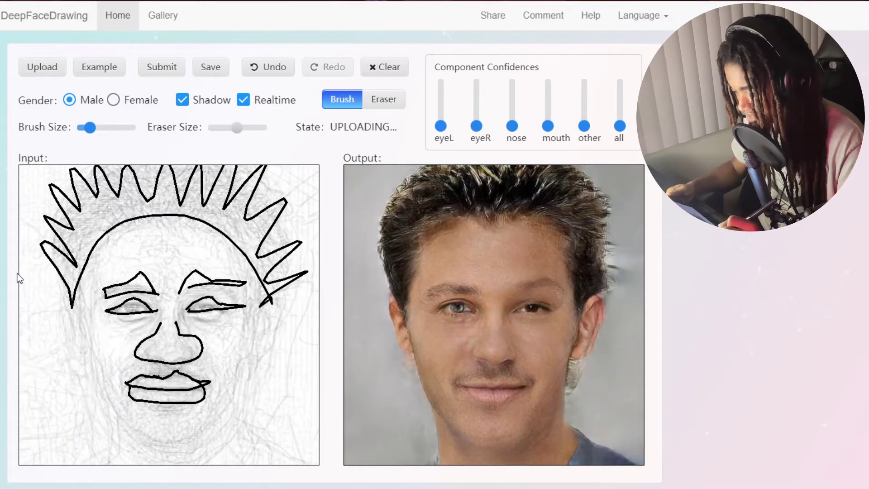
drag(78, 293, 243, 266)
Step: Add an inner contour line along each side of the jaw and a neck line below each side
drag(86, 367, 134, 447)
drag(254, 373, 201, 451)
drag(84, 403, 76, 457)
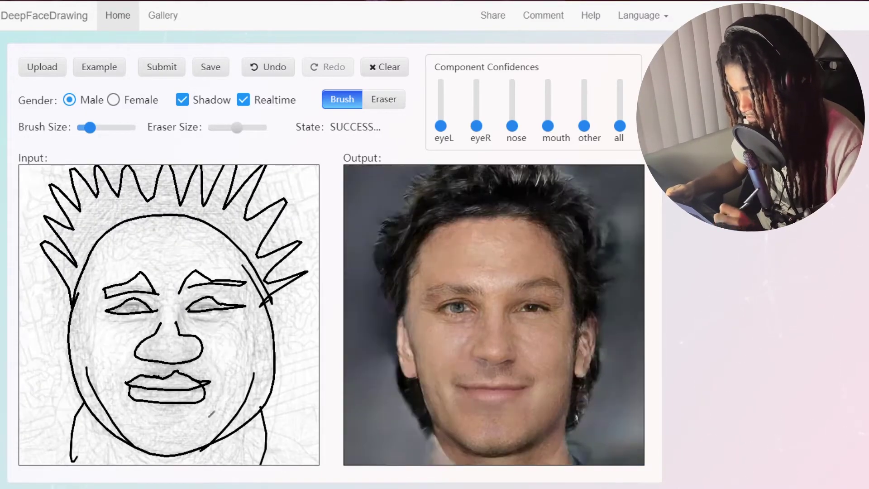
drag(260, 406, 261, 464)
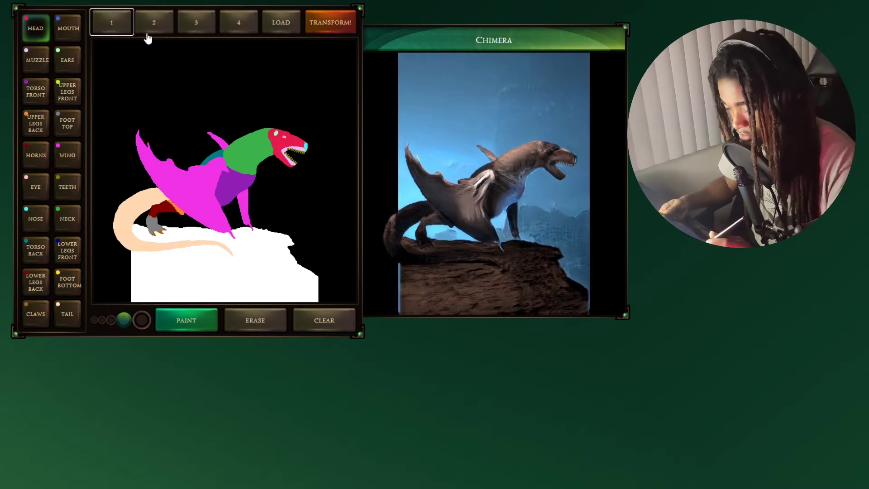
Step: In Chimera, load creature presets 2 and 3 to examine their part maps and rendered results
click(152, 30)
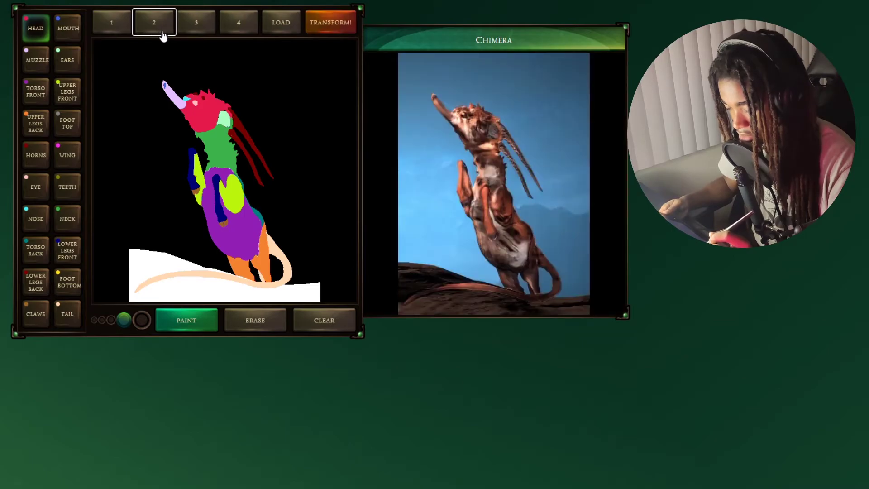
click(200, 31)
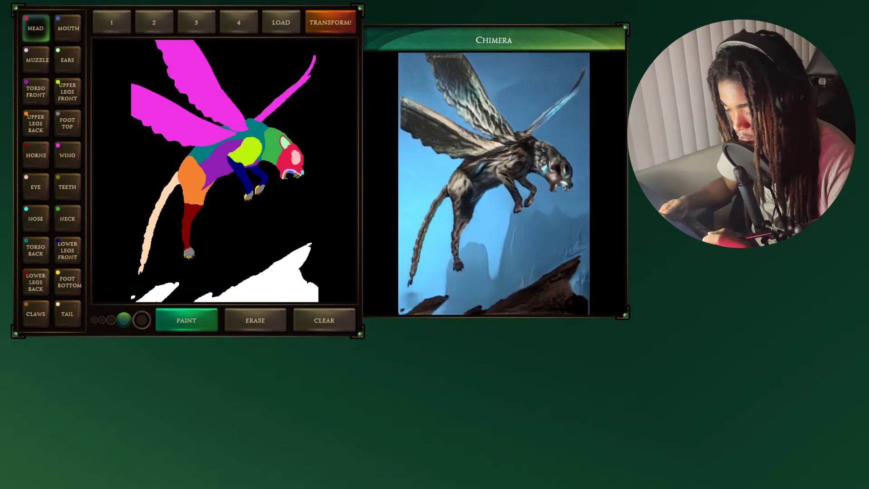
Step: Load preset 1, erase the creature's hind leg and the large curve of its tail, and transform the map
click(111, 27)
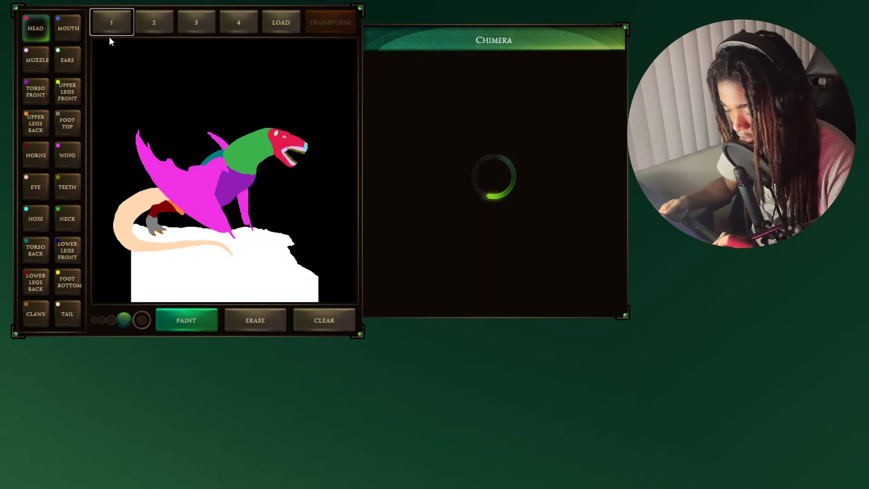
click(254, 319)
mouse_move(144, 188)
mouse_down()
mouse_move(164, 244)
mouse_move(143, 252)
mouse_up()
click(330, 23)
drag(157, 184, 177, 214)
drag(120, 210, 160, 246)
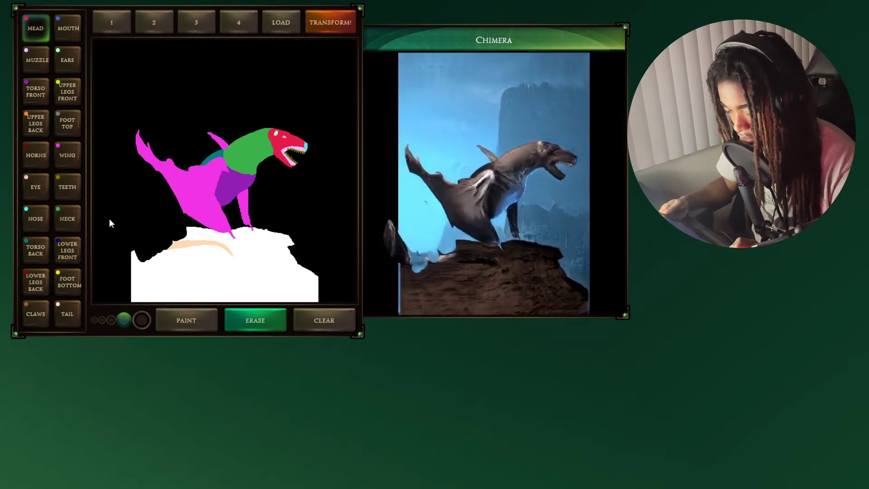
Step: Erase the rest of the creature and trim the ground so only the bare rock remains, and transform the map
mouse_move(139, 135)
mouse_down()
mouse_move(200, 257)
mouse_move(285, 132)
mouse_move(289, 158)
mouse_move(215, 197)
mouse_up()
drag(215, 217, 258, 226)
drag(132, 261, 160, 261)
drag(267, 226, 233, 247)
drag(160, 251, 206, 247)
click(187, 320)
click(333, 23)
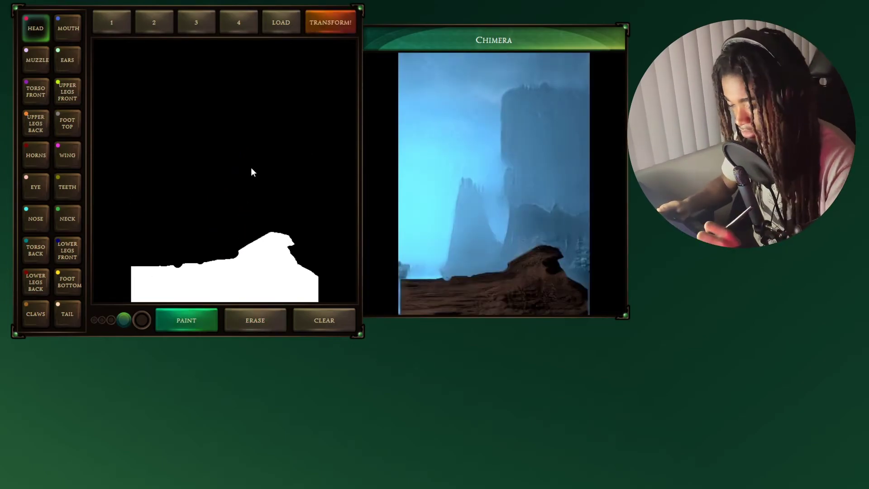
Step: Paint a new creature's head, muzzle, mouth and teeth above the rock
mouse_move(255, 167)
mouse_down()
mouse_move(255, 175)
mouse_move(293, 157)
mouse_up()
click(36, 60)
mouse_move(265, 169)
mouse_down()
mouse_move(289, 174)
mouse_move(285, 156)
mouse_move(290, 173)
mouse_up()
click(68, 28)
mouse_move(285, 158)
mouse_down()
mouse_move(293, 156)
mouse_move(273, 170)
mouse_move(291, 166)
mouse_up()
click(67, 187)
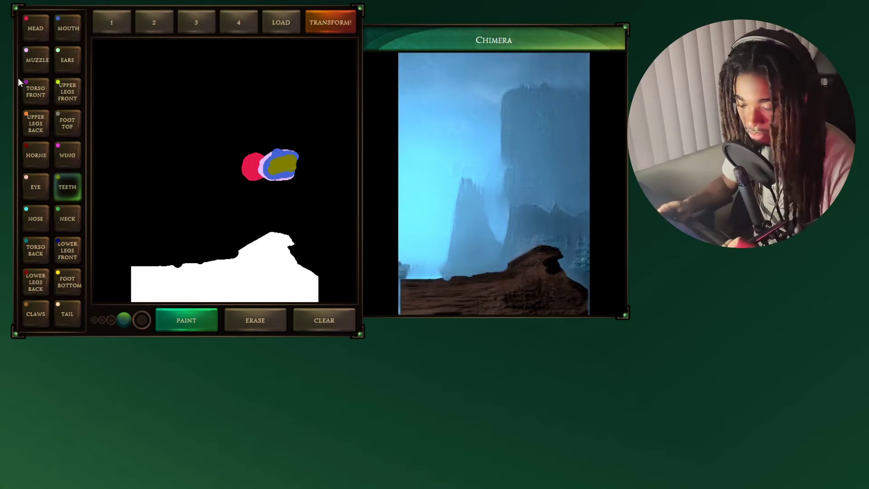
Step: Paint branching horns above the head and an eye on the head
click(36, 154)
mouse_move(274, 129)
mouse_down()
mouse_move(221, 153)
mouse_move(246, 108)
mouse_up()
mouse_move(247, 108)
mouse_down()
mouse_move(213, 165)
mouse_move(254, 166)
mouse_move(194, 199)
mouse_move(247, 179)
mouse_move(170, 237)
mouse_move(217, 217)
mouse_move(264, 242)
mouse_move(278, 265)
mouse_move(231, 229)
mouse_move(244, 270)
mouse_up()
click(35, 187)
click(255, 162)
Step: Paint the creature's neck, front torso and front and back upper legs, with a large pointed wing rising from its back
click(36, 218)
click(68, 219)
click(36, 91)
click(67, 92)
click(35, 123)
click(68, 155)
mouse_move(202, 116)
mouse_down()
mouse_move(192, 190)
mouse_move(201, 206)
mouse_move(206, 161)
mouse_move(227, 175)
mouse_up()
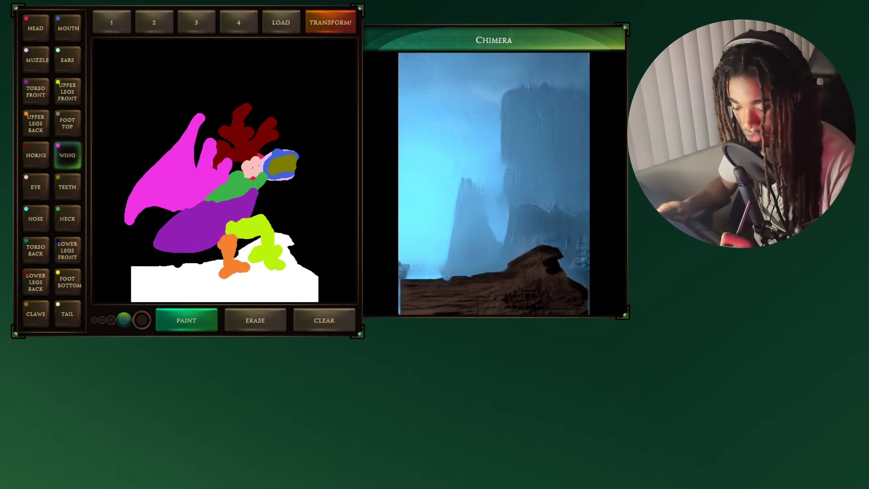
Step: Paint the front and back lower legs under the rear of the body and add claws to the feet
click(67, 251)
mouse_move(192, 251)
mouse_down()
mouse_move(199, 278)
mouse_move(181, 287)
mouse_up()
click(36, 282)
mouse_move(168, 255)
mouse_down()
mouse_move(154, 283)
mouse_move(280, 247)
mouse_up()
click(32, 312)
Step: Paint a long curling tail and a back torso over the body, and transform the finished creature map
click(68, 313)
mouse_move(174, 231)
mouse_down()
mouse_move(108, 253)
mouse_move(140, 144)
mouse_up()
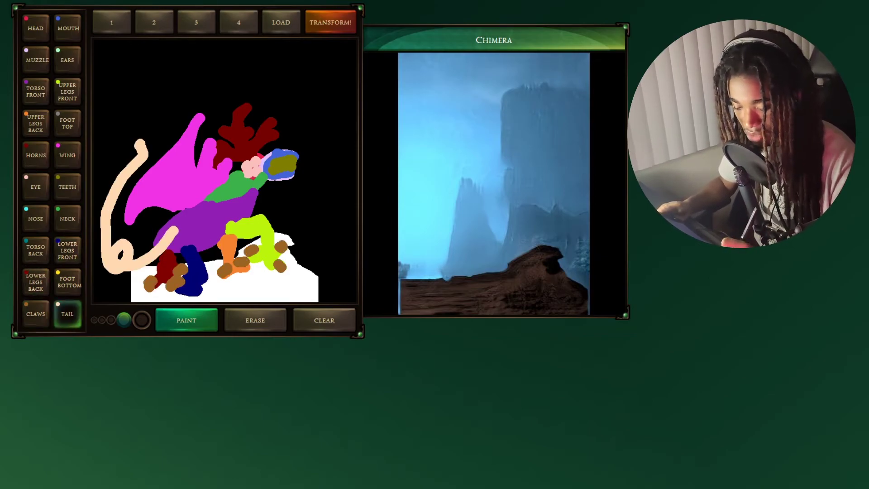
click(36, 250)
drag(156, 240, 229, 203)
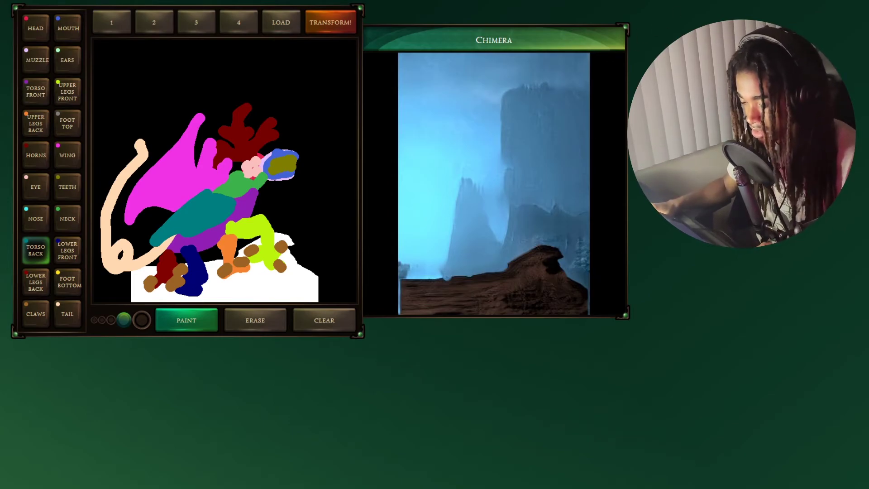
click(318, 27)
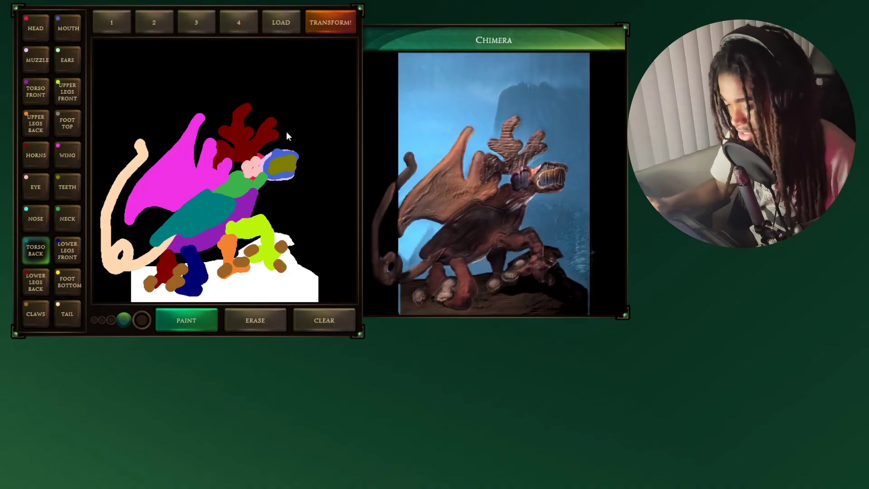
Step: Load preset 3 followed by preset 1, and clear the canvas
click(196, 22)
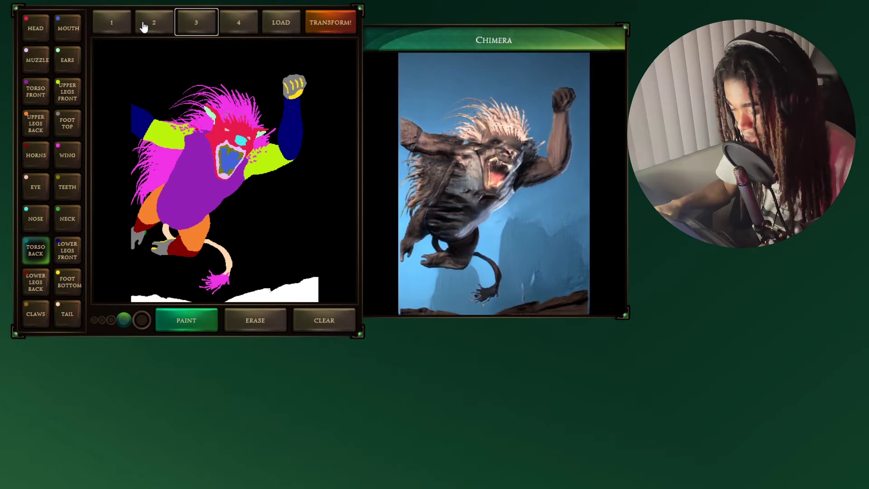
click(113, 24)
click(328, 327)
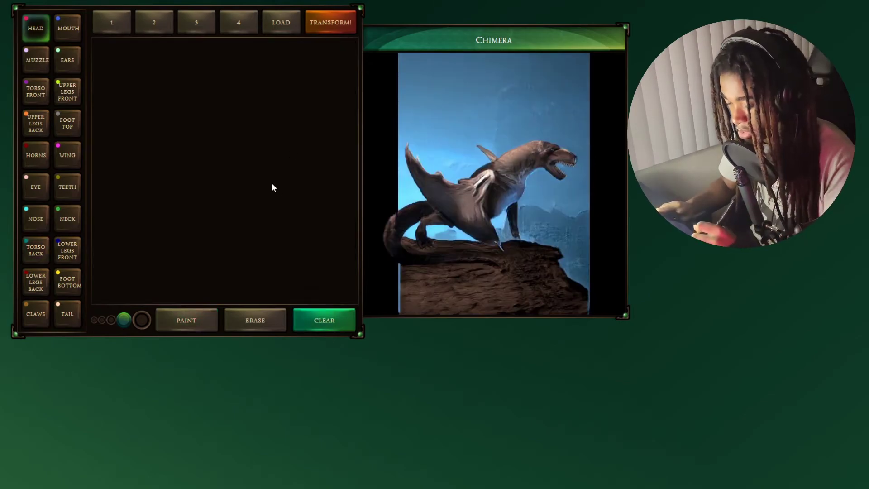
Step: Paint a large filled round head in the middle of the canvas with the largest brush
mouse_move(278, 110)
mouse_down()
mouse_move(319, 182)
mouse_move(275, 105)
mouse_up()
click(142, 319)
mouse_move(213, 138)
mouse_down()
mouse_move(207, 200)
mouse_move(274, 233)
mouse_move(197, 209)
mouse_up()
Step: With a smaller brush, paint a wide slanted mouth across the lower head and two rows of jagged teeth inside it
click(123, 320)
click(68, 28)
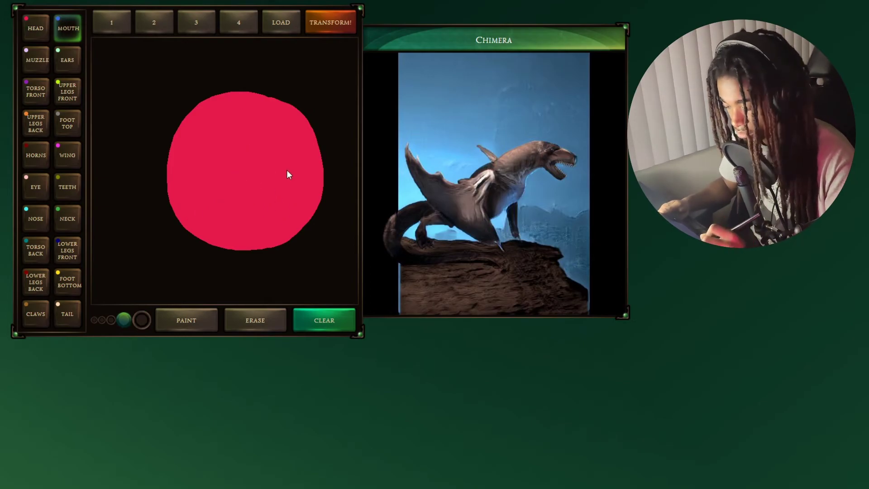
mouse_move(286, 174)
mouse_down()
mouse_move(218, 235)
mouse_move(281, 194)
mouse_move(244, 240)
mouse_up()
click(66, 187)
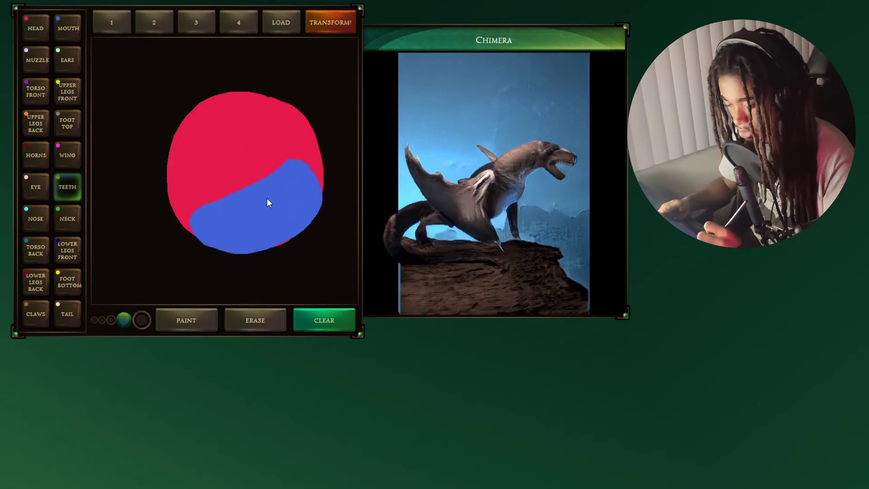
mouse_move(268, 200)
mouse_down()
mouse_move(217, 229)
mouse_move(312, 220)
mouse_move(243, 249)
mouse_up()
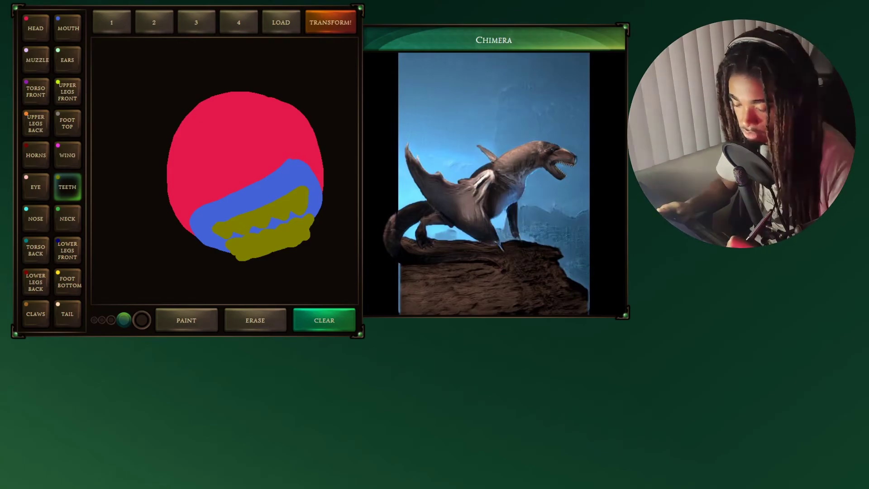
Step: Paint a long slanted nose above the mouth and two slanted eyes on the head
drag(212, 203, 268, 171)
click(68, 28)
mouse_move(213, 202)
mouse_down()
mouse_move(270, 175)
mouse_move(209, 192)
mouse_up()
click(35, 218)
click(35, 186)
drag(178, 167, 222, 147)
drag(245, 142, 286, 113)
Step: Paint a broad filled neck under the head, widening down to the canvas's lower edge, using the largest brush for the base
click(68, 218)
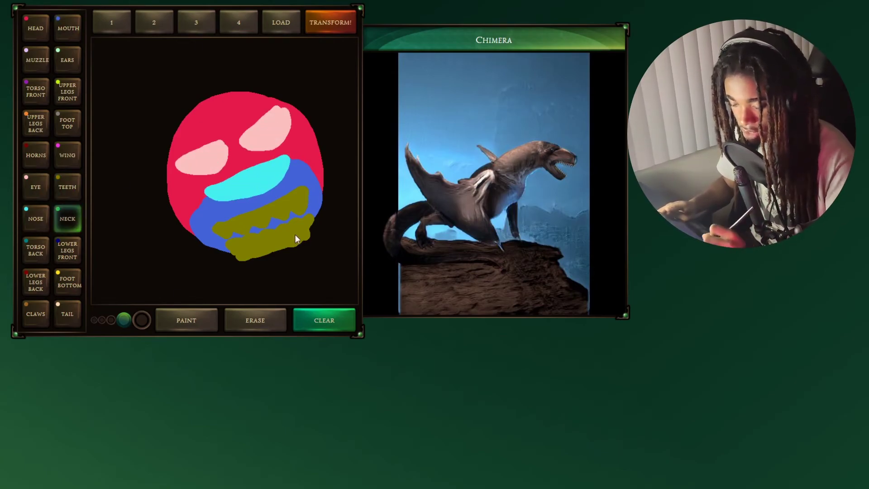
drag(324, 210, 329, 299)
mouse_move(195, 236)
mouse_down()
mouse_move(143, 299)
mouse_move(319, 218)
mouse_up()
drag(203, 259, 192, 282)
click(142, 320)
mouse_move(170, 294)
mouse_down()
mouse_move(222, 271)
mouse_move(312, 292)
mouse_up()
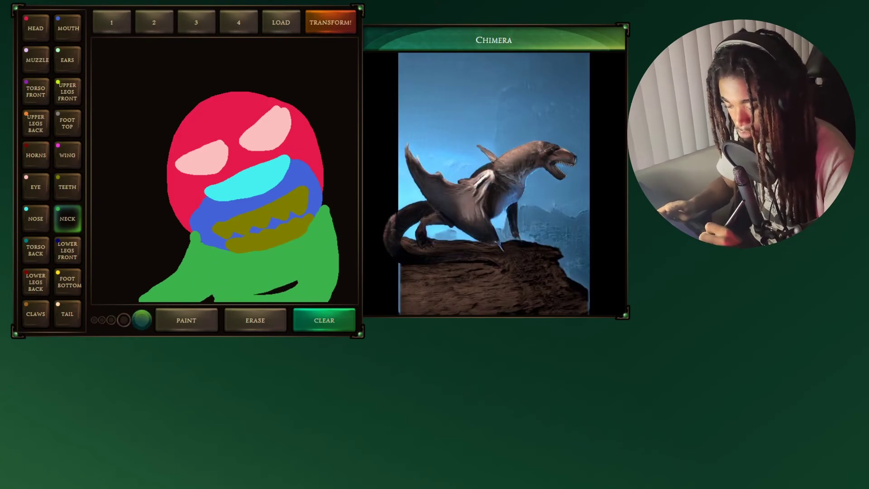
drag(206, 298, 292, 286)
Step: Paint a large curved horn on each side of the head with smaller horns between them, and transform the drawing
drag(155, 91, 165, 172)
drag(258, 52, 306, 103)
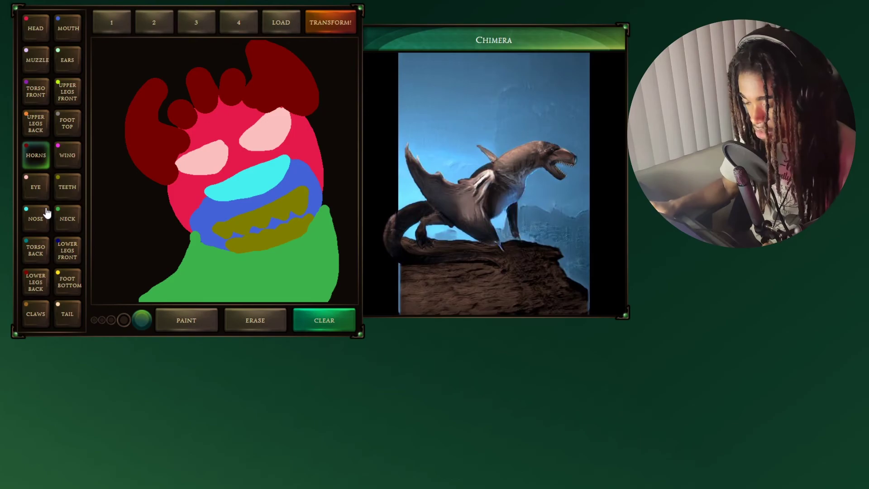
click(330, 20)
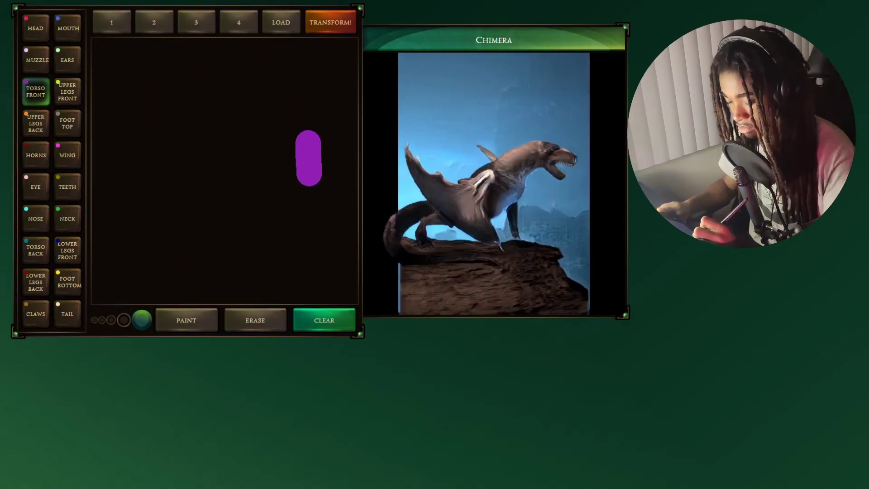
Step: On a cleared canvas, paint a long curved front torso rising toward the upper right, backed by a torso-back band and a rounded rump
drag(309, 177, 282, 267)
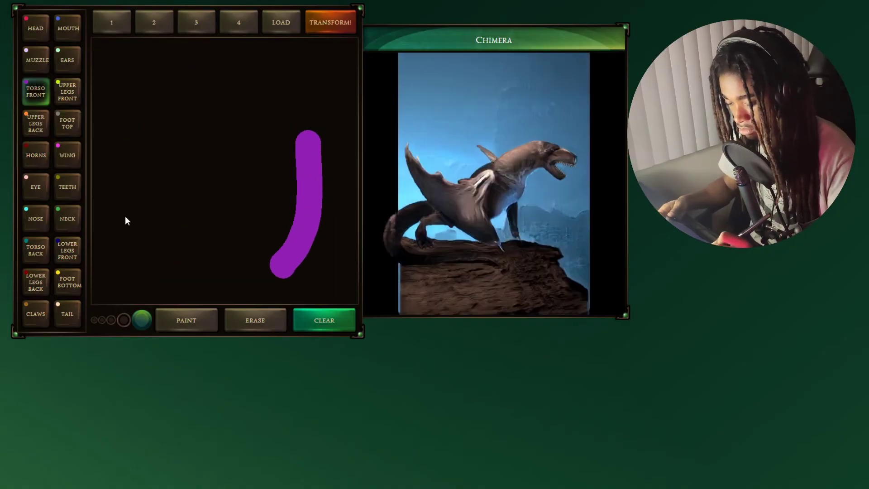
click(324, 320)
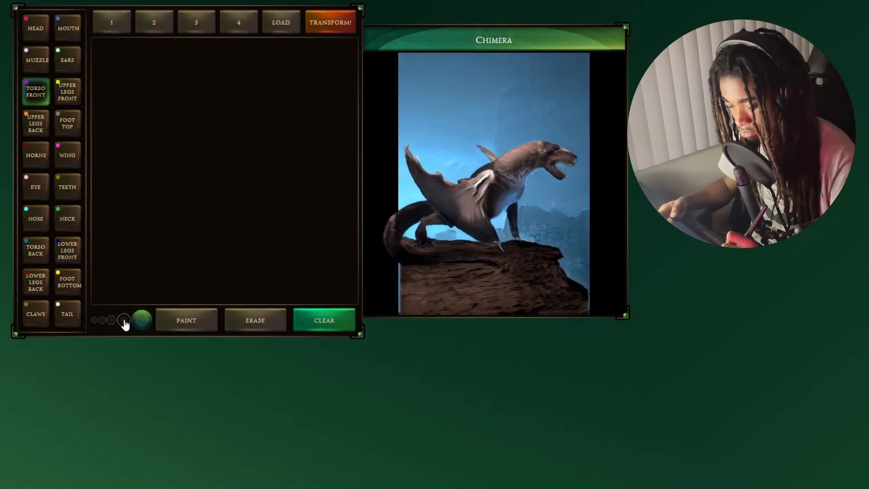
mouse_move(307, 120)
mouse_down()
mouse_move(298, 229)
mouse_move(158, 301)
mouse_up()
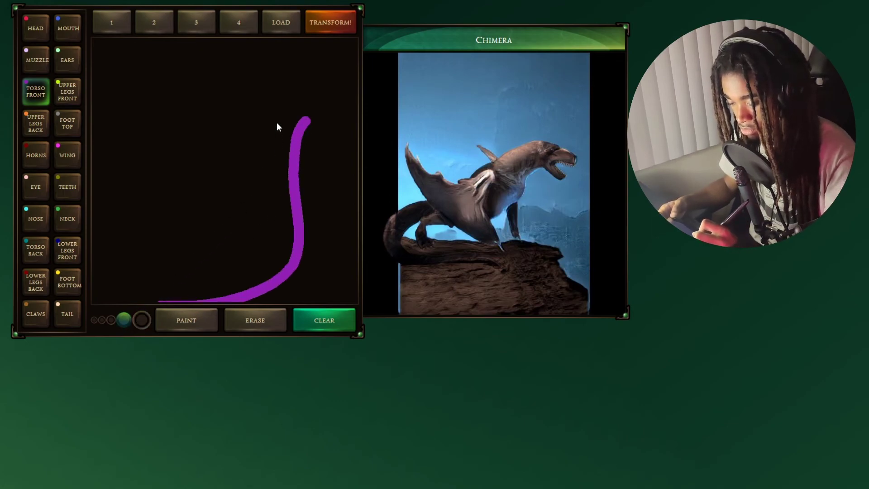
mouse_move(265, 119)
mouse_down()
mouse_move(234, 267)
mouse_move(94, 298)
mouse_up()
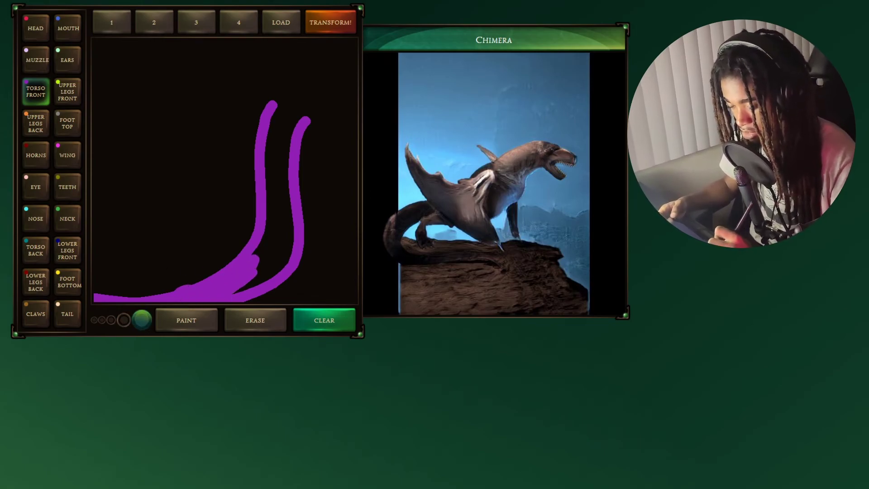
mouse_move(236, 286)
mouse_down()
mouse_move(277, 261)
mouse_move(272, 228)
mouse_move(292, 116)
mouse_move(300, 116)
mouse_move(242, 181)
mouse_move(96, 231)
mouse_move(145, 272)
mouse_move(129, 283)
mouse_move(254, 129)
mouse_up()
click(124, 319)
click(36, 250)
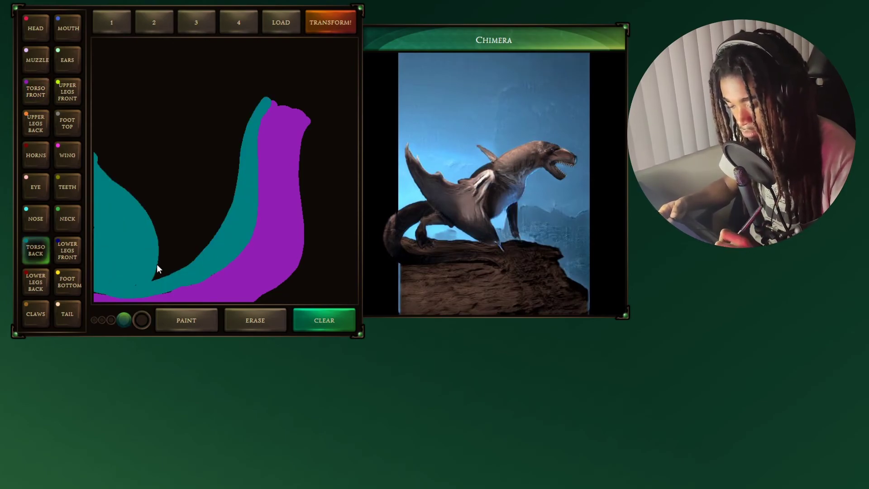
Step: Paint a head atop the long torso with a mouth, an ear at its back, a nose near the snout and an eye
click(36, 28)
mouse_move(260, 100)
mouse_down()
mouse_move(353, 89)
mouse_move(317, 109)
mouse_move(258, 102)
mouse_move(292, 103)
mouse_up()
click(67, 28)
click(60, 65)
click(31, 222)
drag(335, 77, 329, 79)
click(36, 187)
Step: Erase along the outline of the head, neck and rump to trim the edges, and transform the creature
click(255, 320)
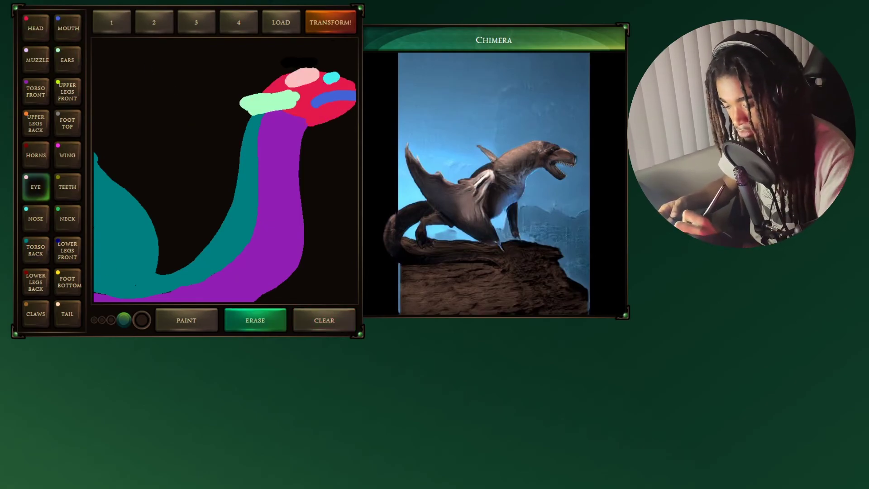
drag(234, 105, 221, 152)
mouse_move(98, 152)
mouse_down()
mouse_move(228, 153)
mouse_move(166, 222)
mouse_up()
mouse_move(311, 136)
mouse_down()
mouse_move(297, 161)
mouse_move(326, 272)
mouse_up()
drag(300, 181, 353, 126)
drag(343, 43, 276, 294)
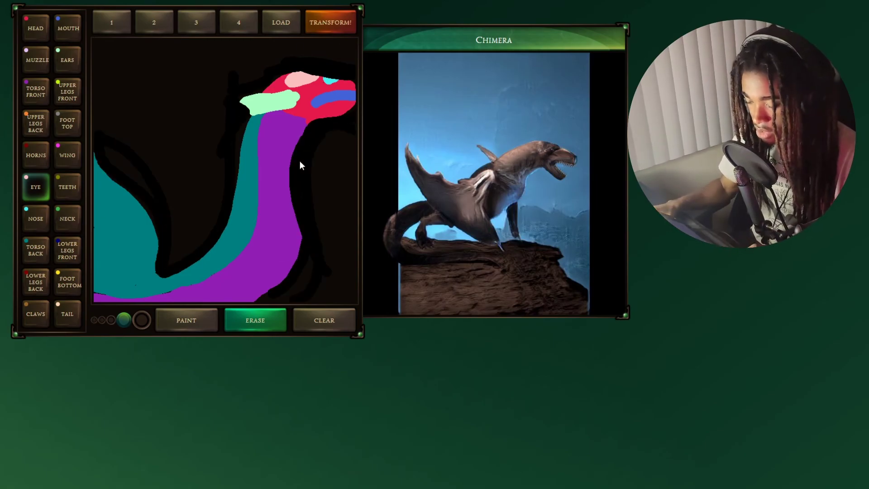
click(333, 25)
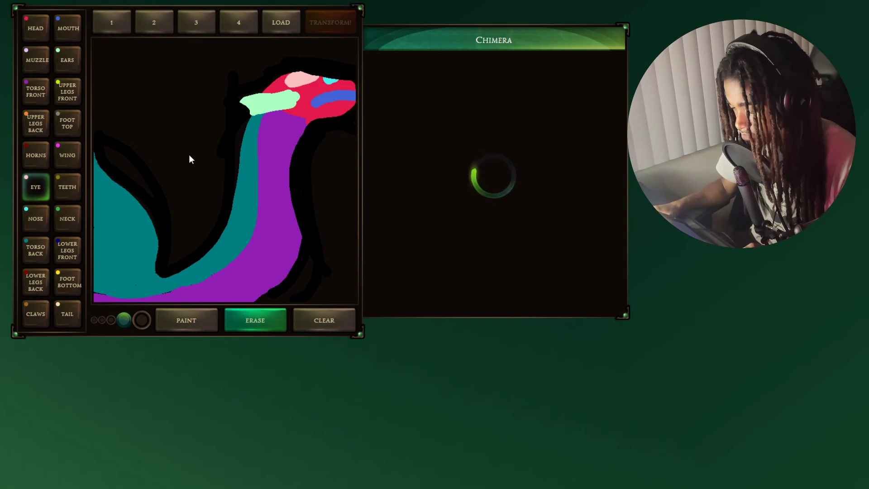